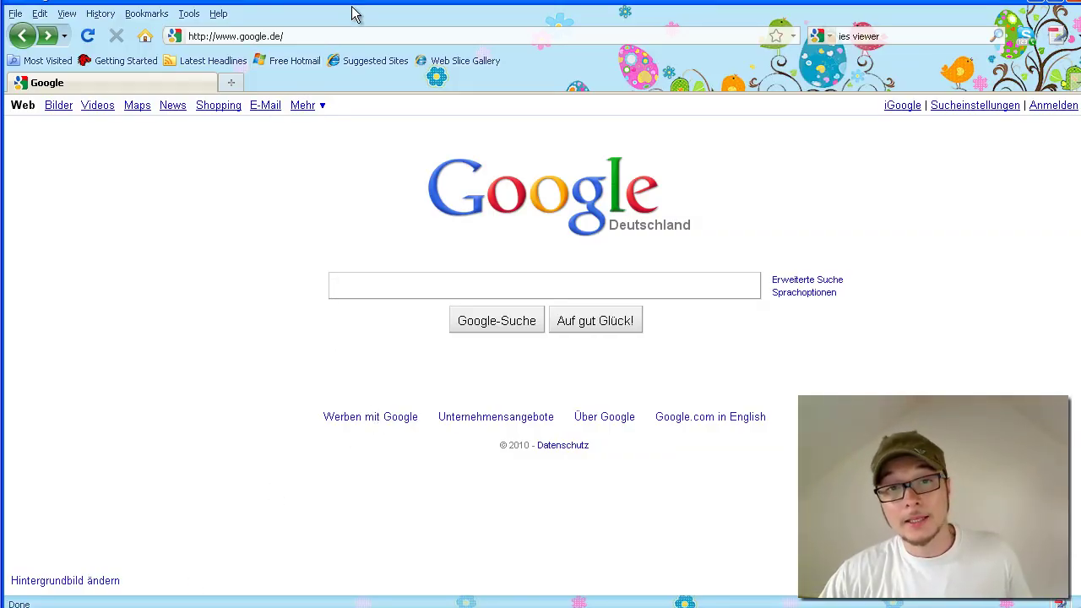
Step: Go to lithonia.com's Photometric Data (IES) Files page and save the LL.zip archive of all files
left_click(325, 36)
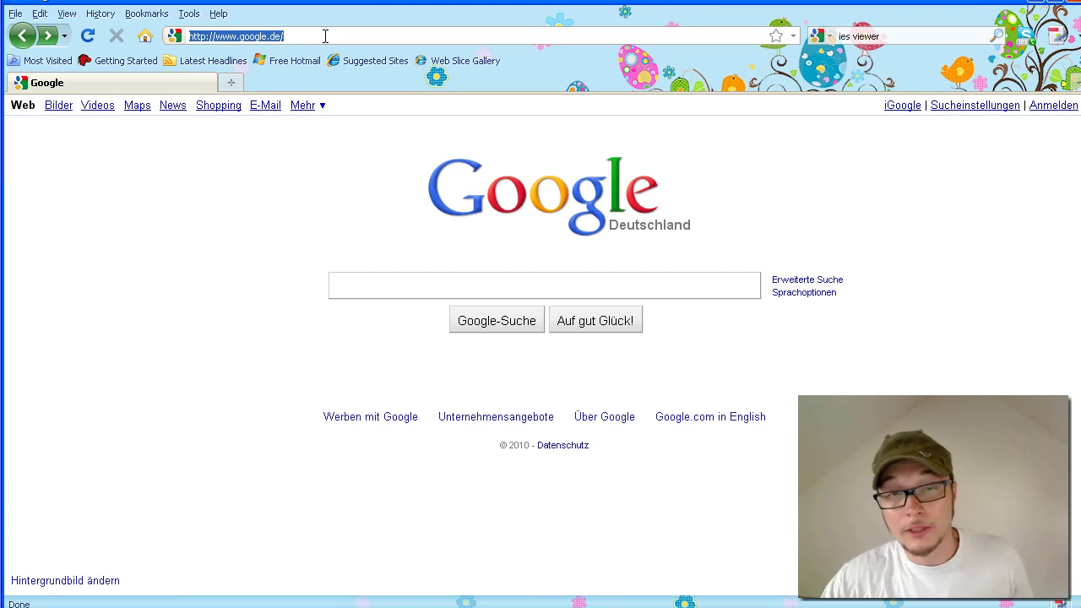
type("lith")
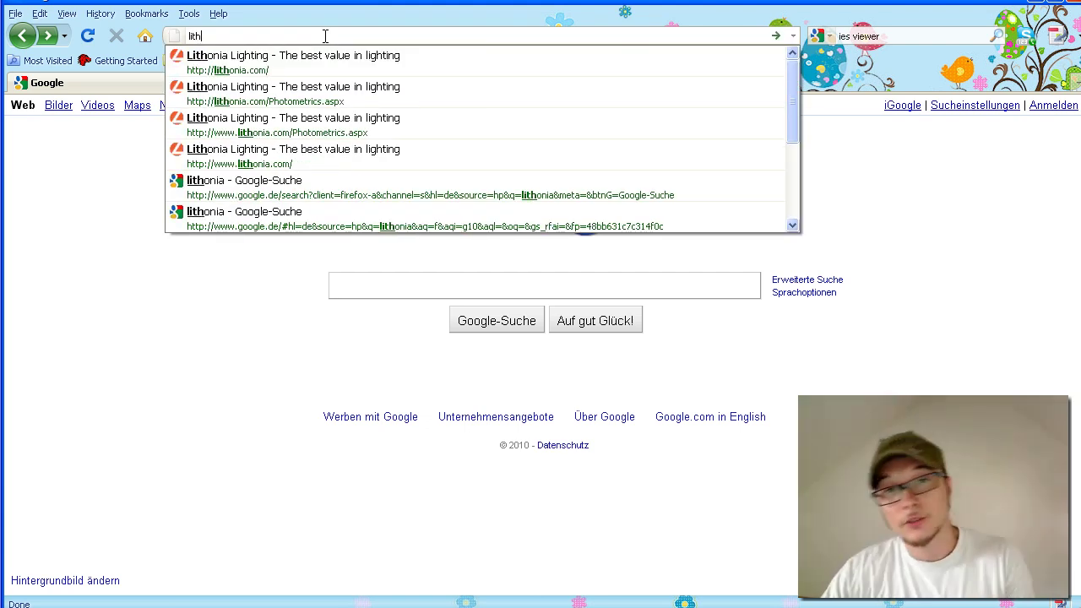
left_click(314, 56)
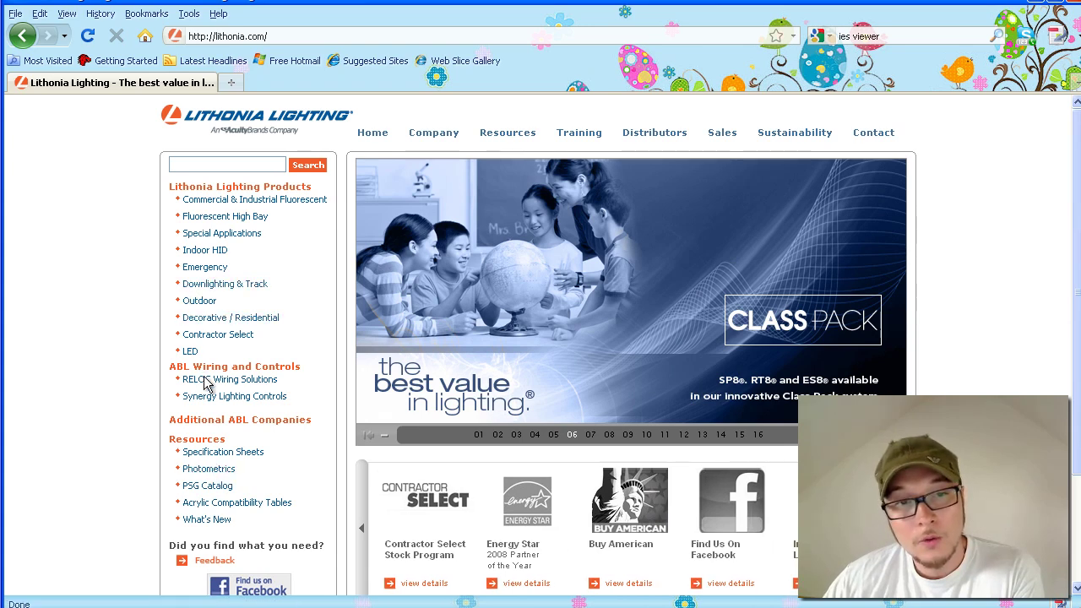
left_click(232, 476)
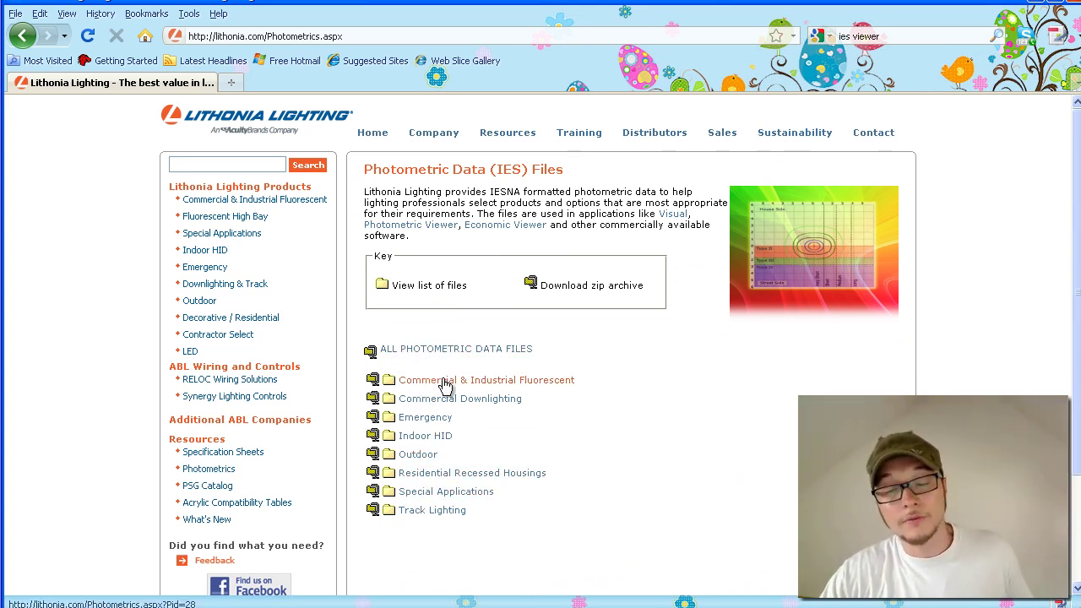
left_click(428, 353)
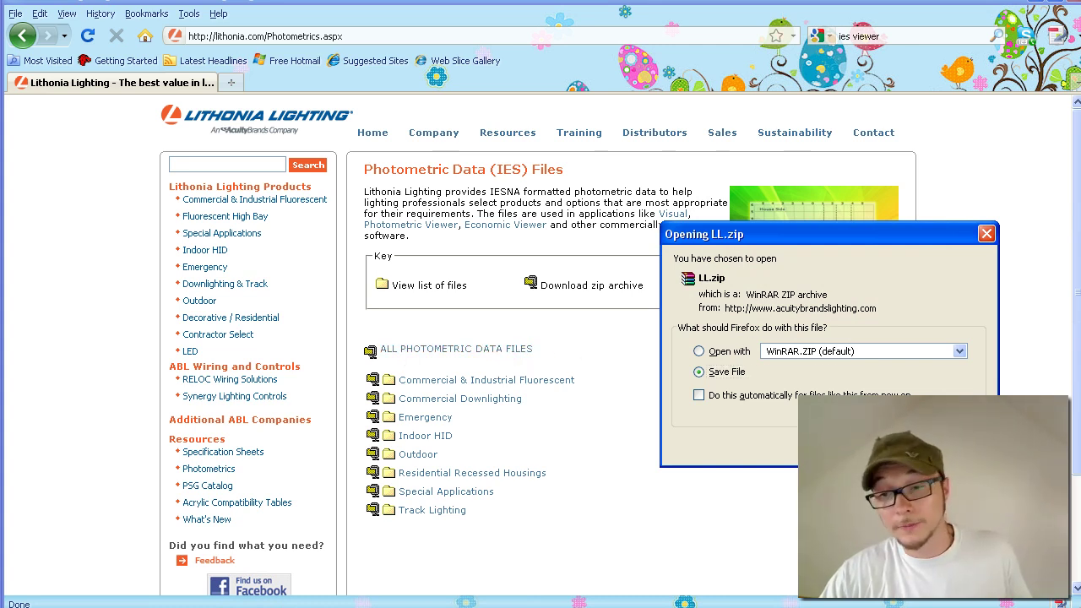
key("Return")
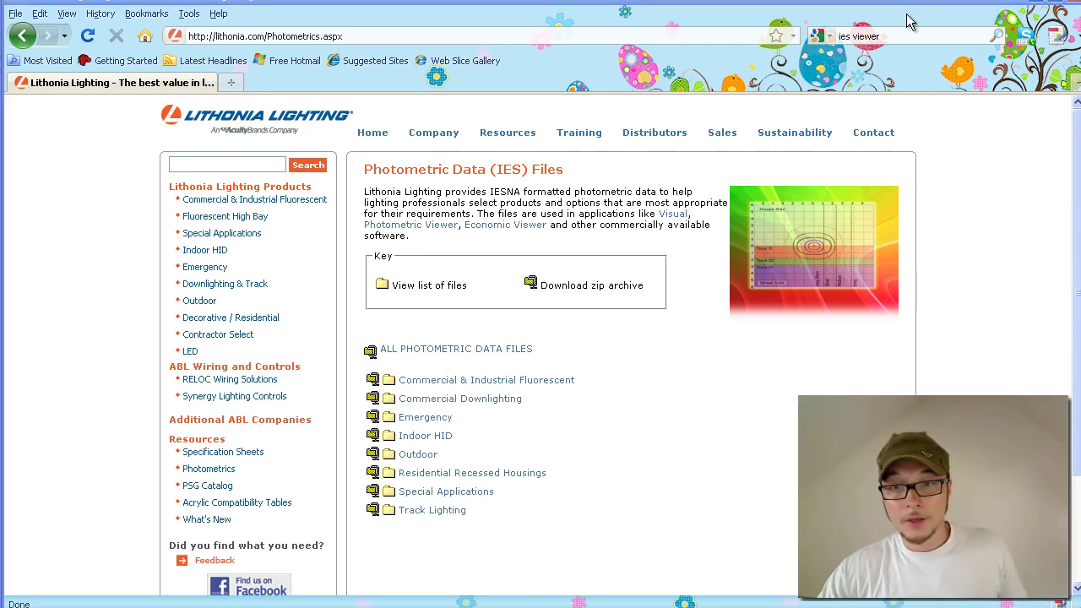
Step: Search the web for 'ies viewer' and open the photometricviewer.com site
left_click(897, 34)
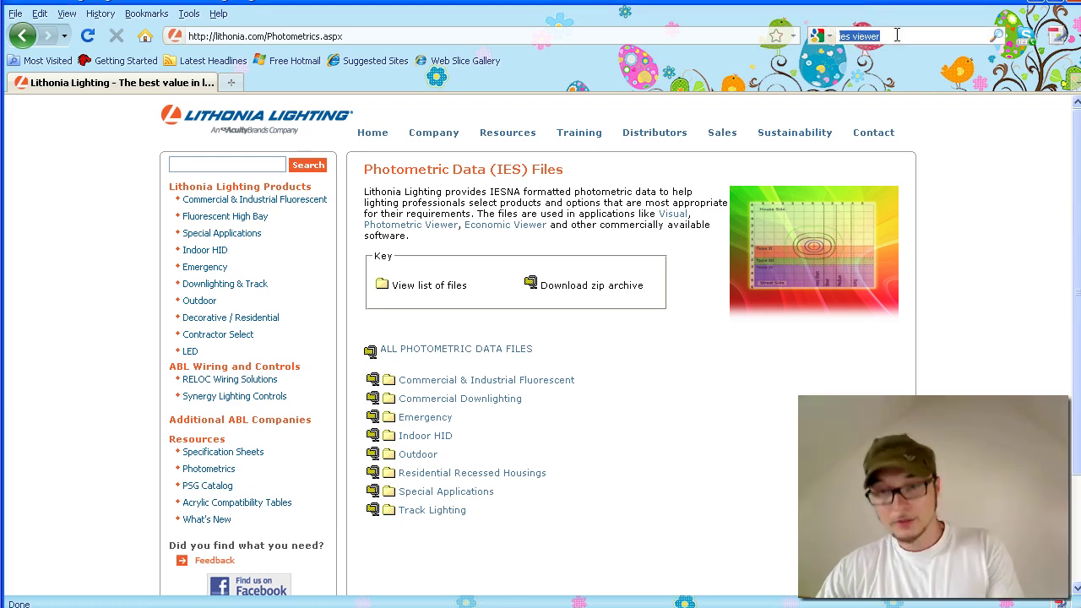
key("Return")
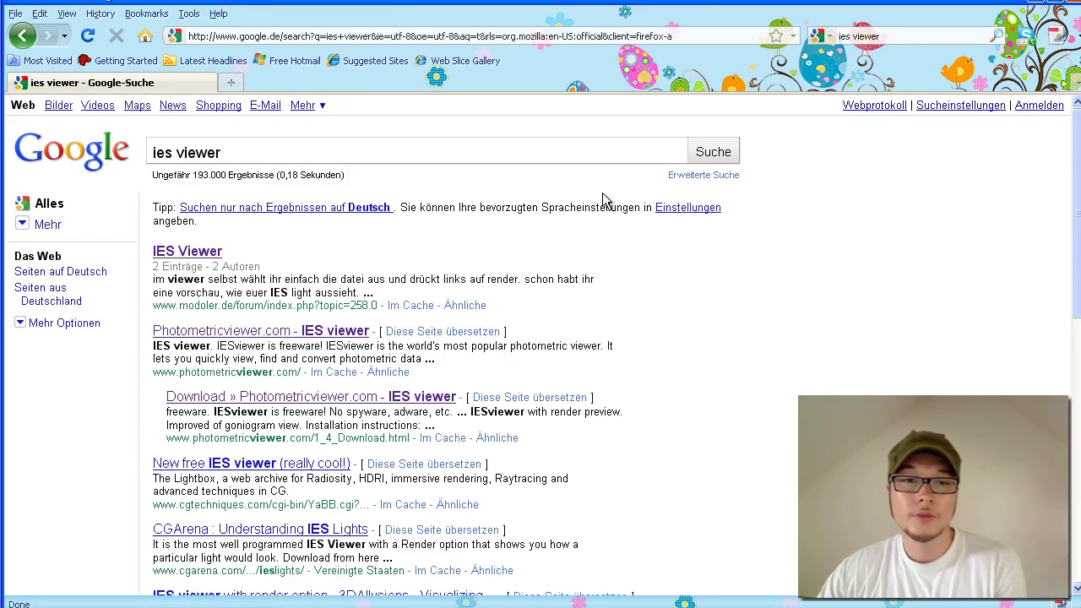
left_click(209, 336)
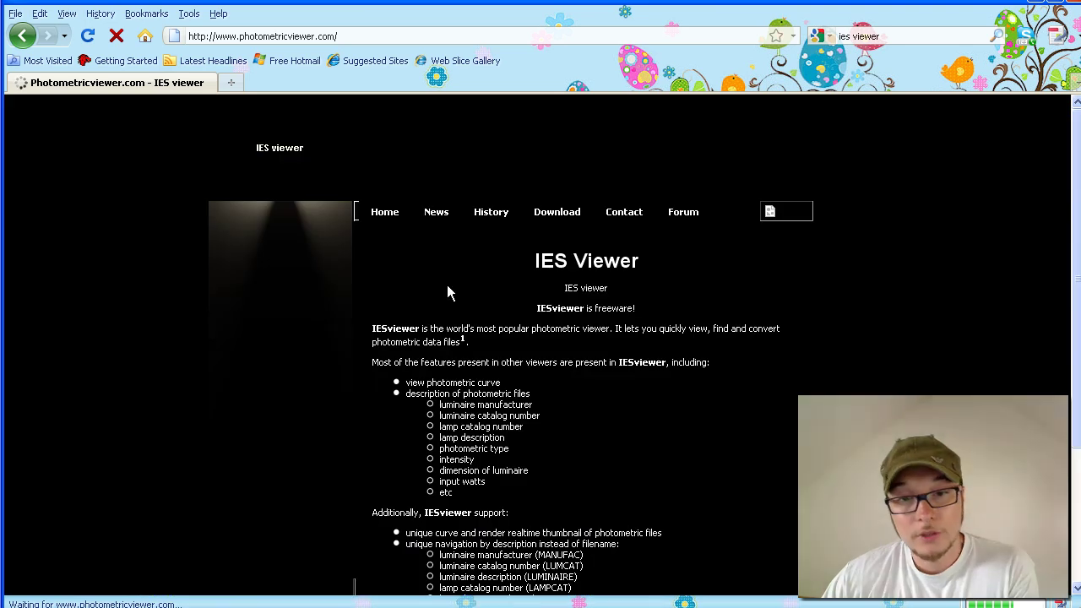
scroll(579, 314, "down", 2)
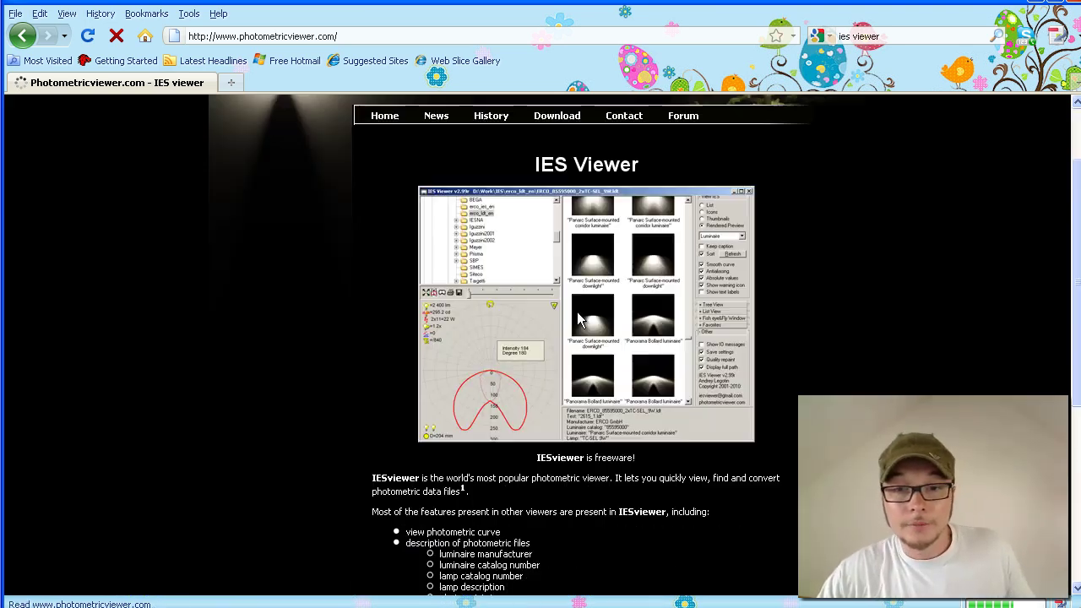
scroll(578, 319, "up", 2)
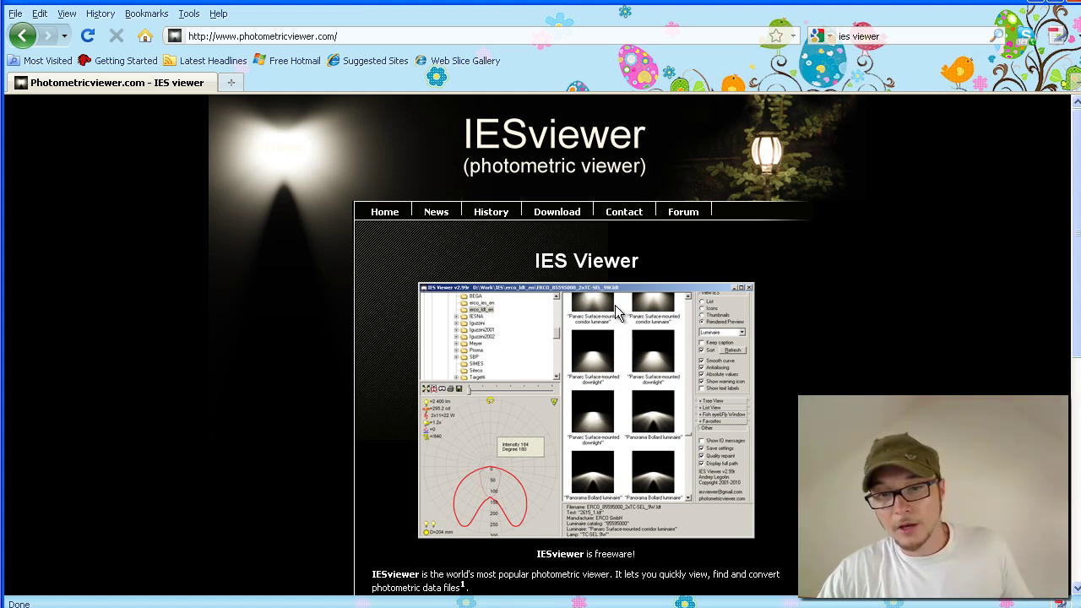
Step: Save the IESviewerSetup.exe installer from the IESviewer 2.99 download page
left_click(557, 216)
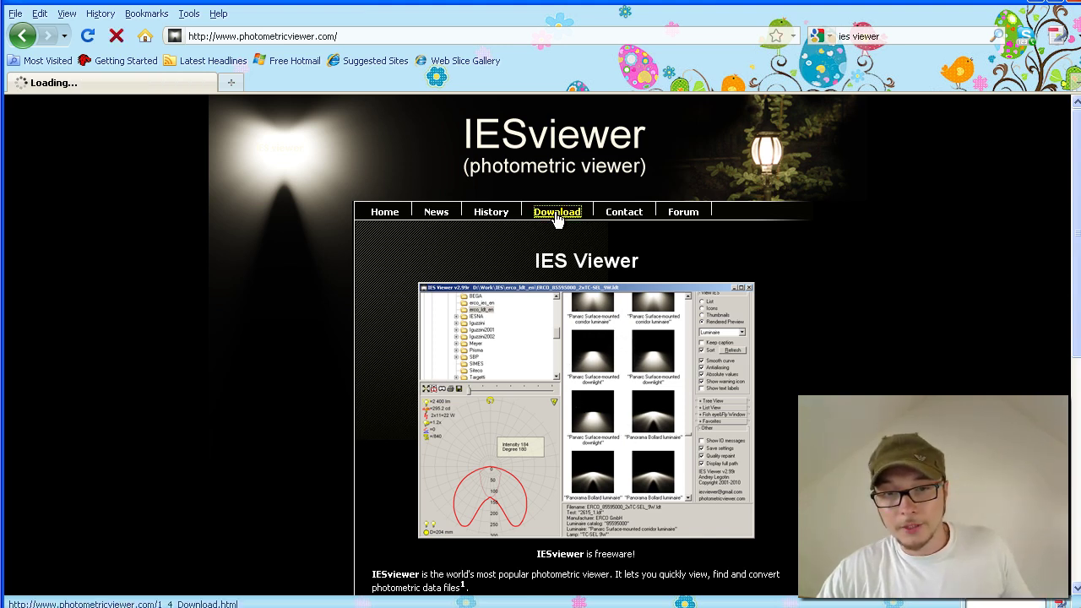
scroll(618, 355, "down", 4)
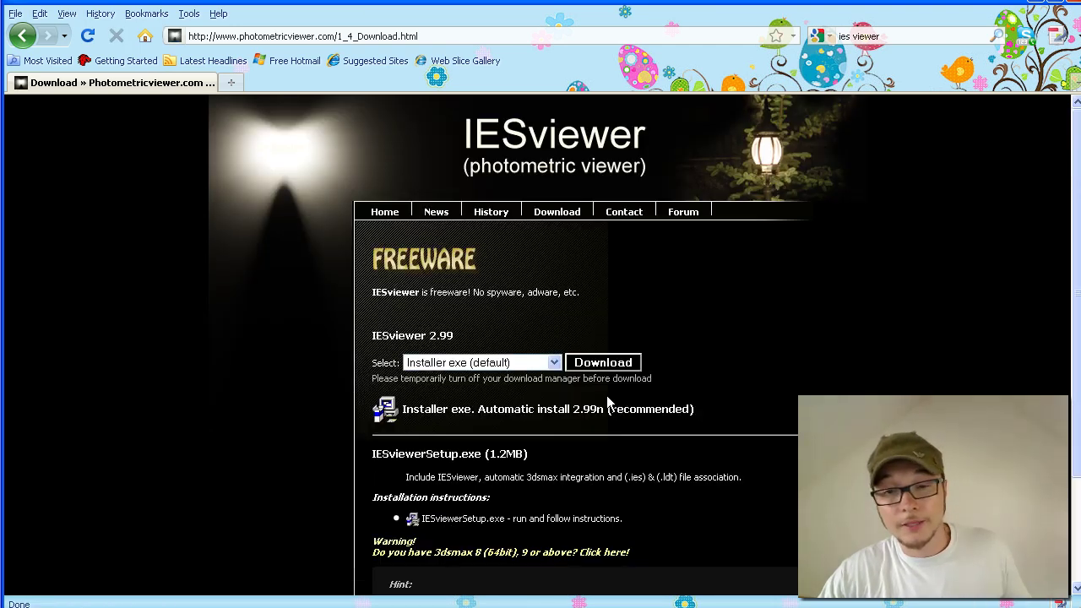
left_click(604, 365)
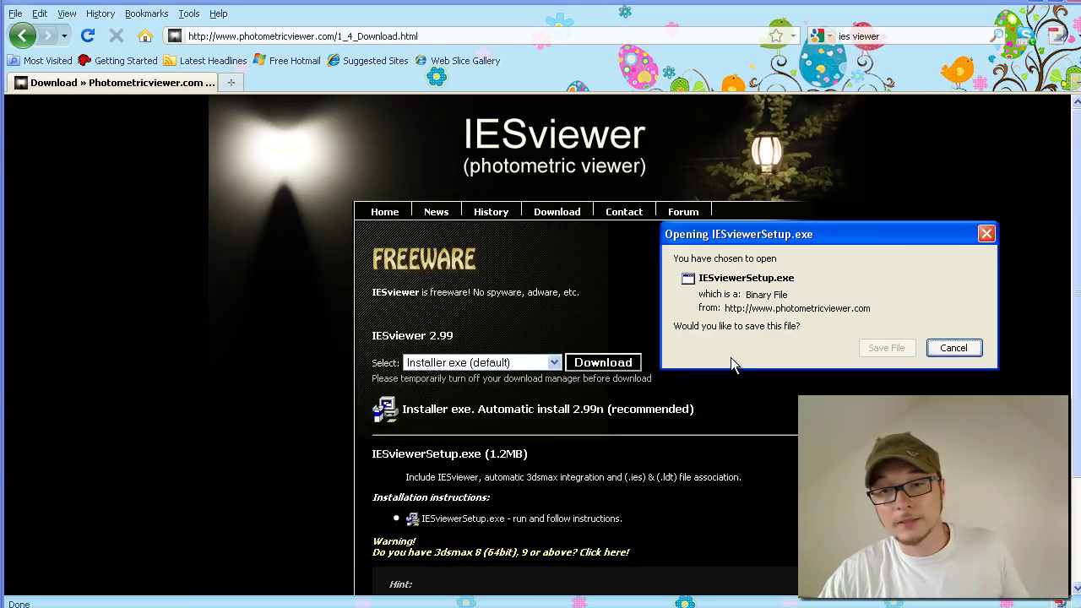
left_click(886, 348)
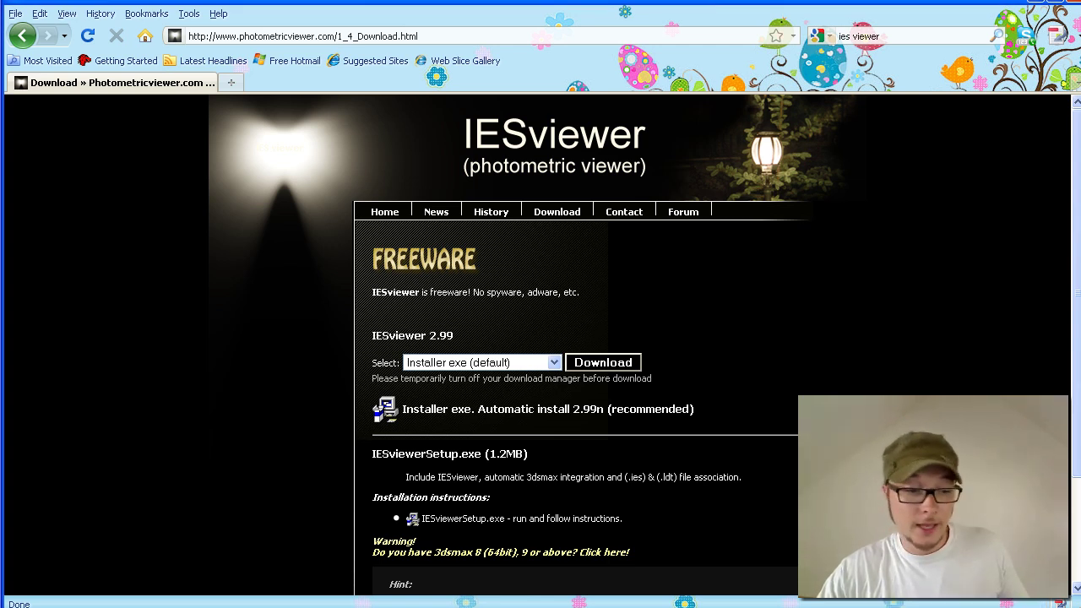
Step: Launch IES Viewer from the Start menu and move its window up and right
key("super")
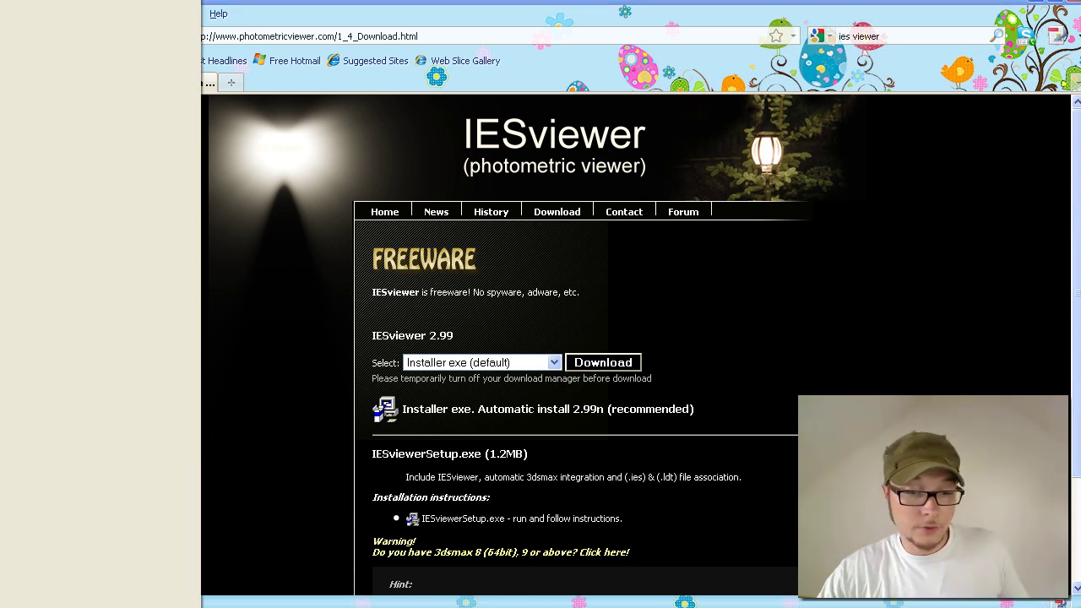
key("Return")
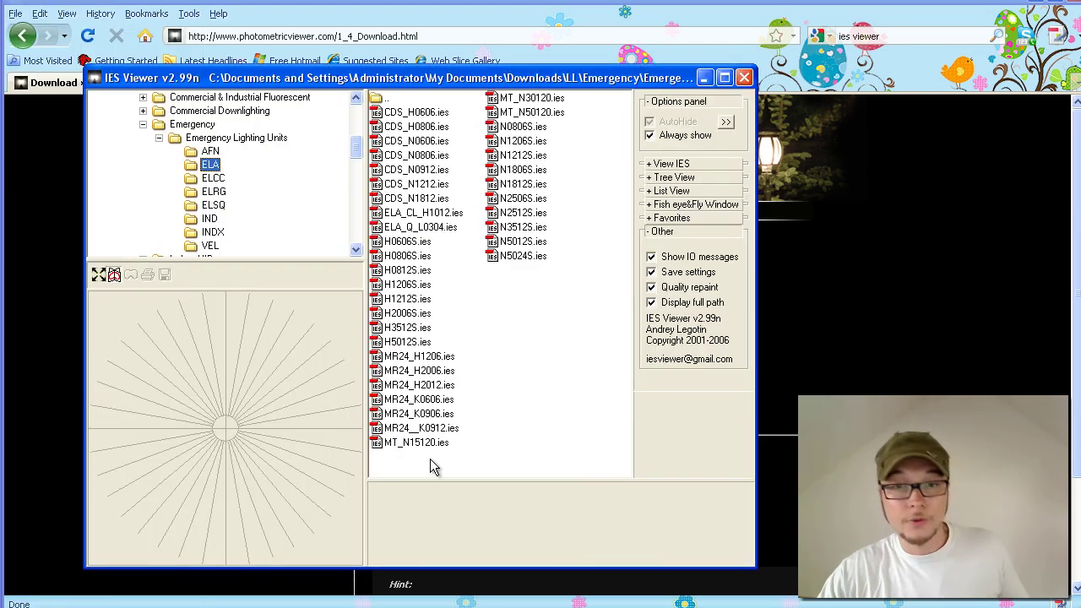
left_click_drag(459, 81, 602, 70)
Step: Browse LL > Emergency > Emergency Lighting Units > ELA and step down to H2006S.ies's light curve
double_click(336, 113)
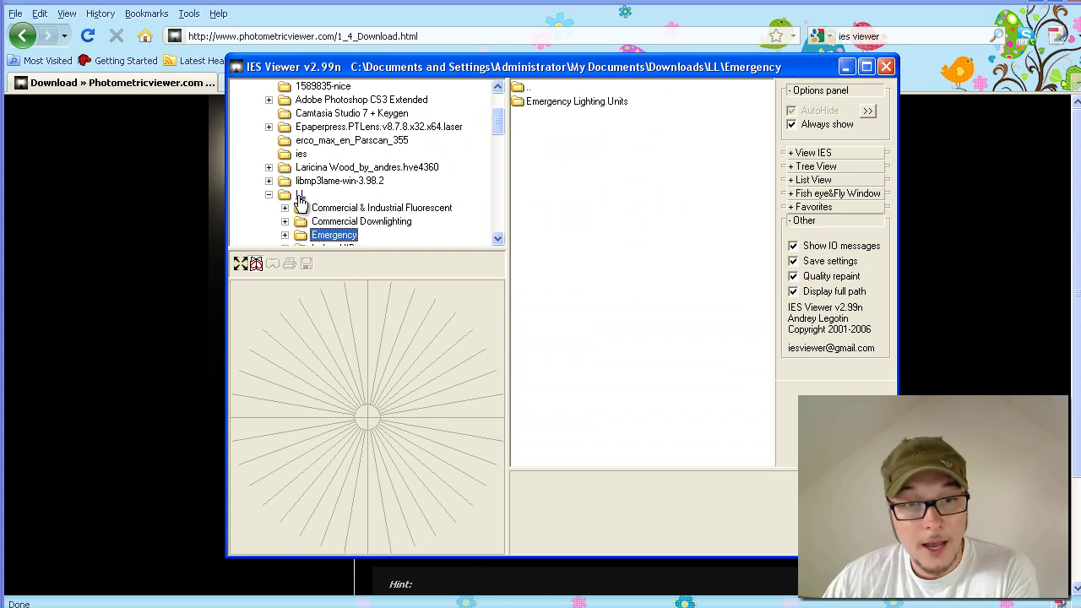
double_click(300, 195)
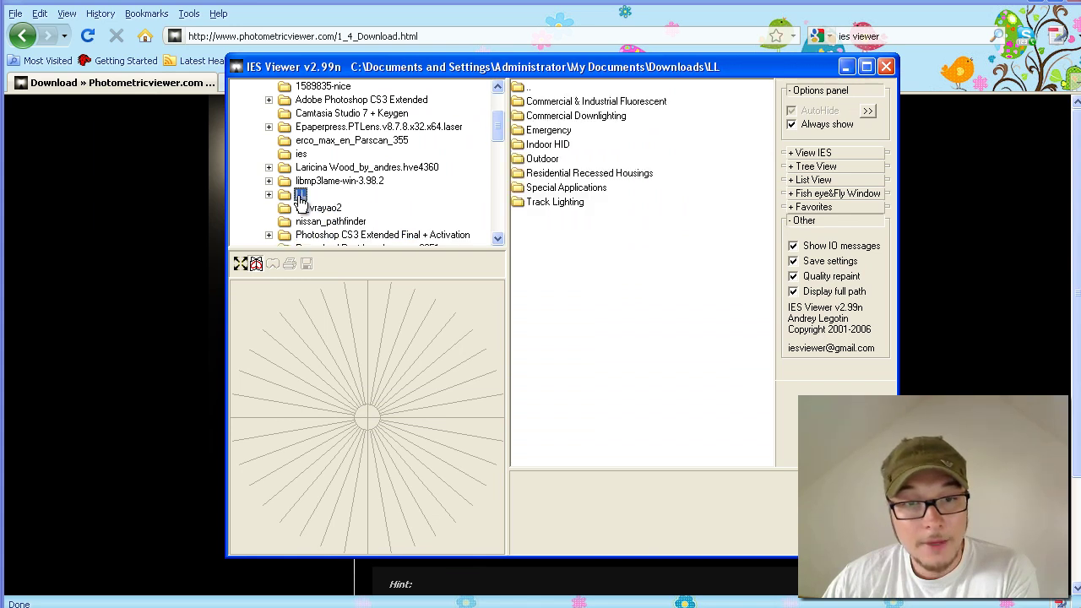
left_click(268, 195)
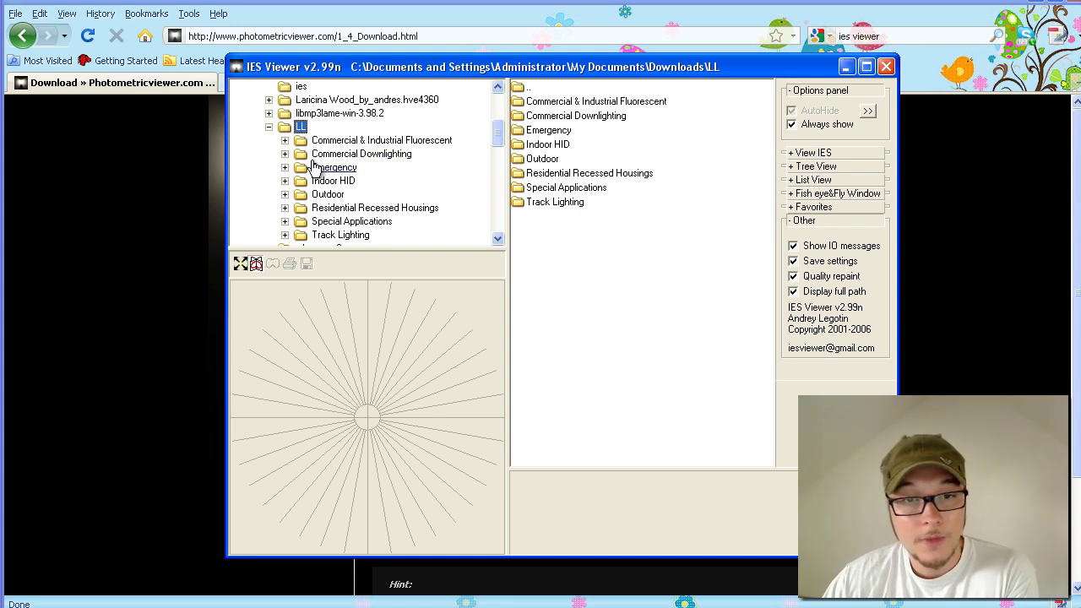
double_click(333, 167)
double_click(346, 181)
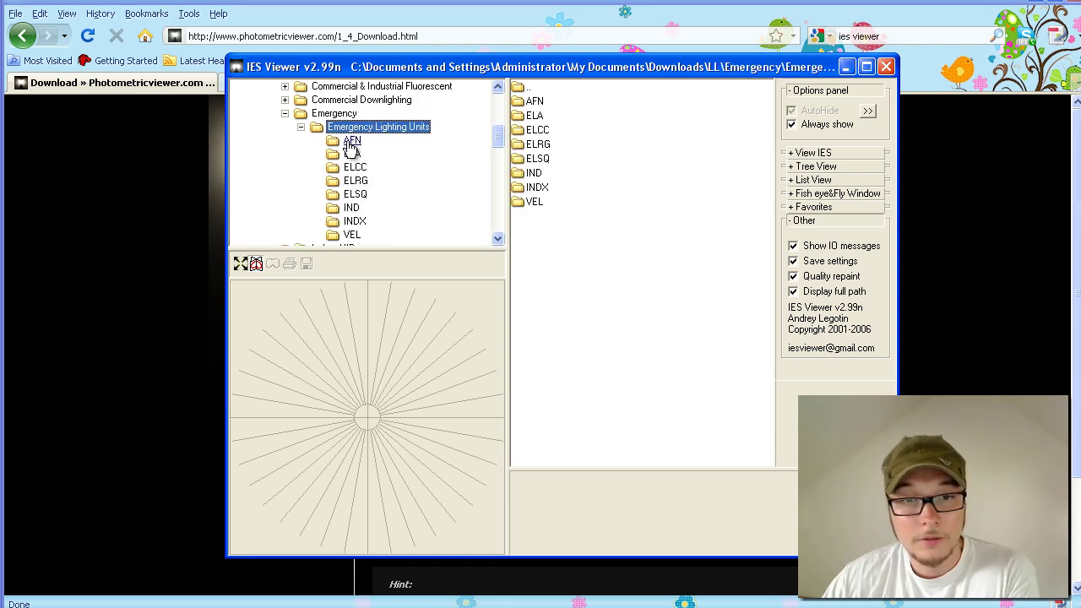
left_click(352, 140)
left_click(352, 154)
left_click(583, 101)
key("Down")
key("Down")
key("Down")
key("Down")
key("Down")
key("Down")
key("Down")
key("Down")
key("Down")
key("Down")
key("Down")
key("Down")
key("Down")
key("Down")
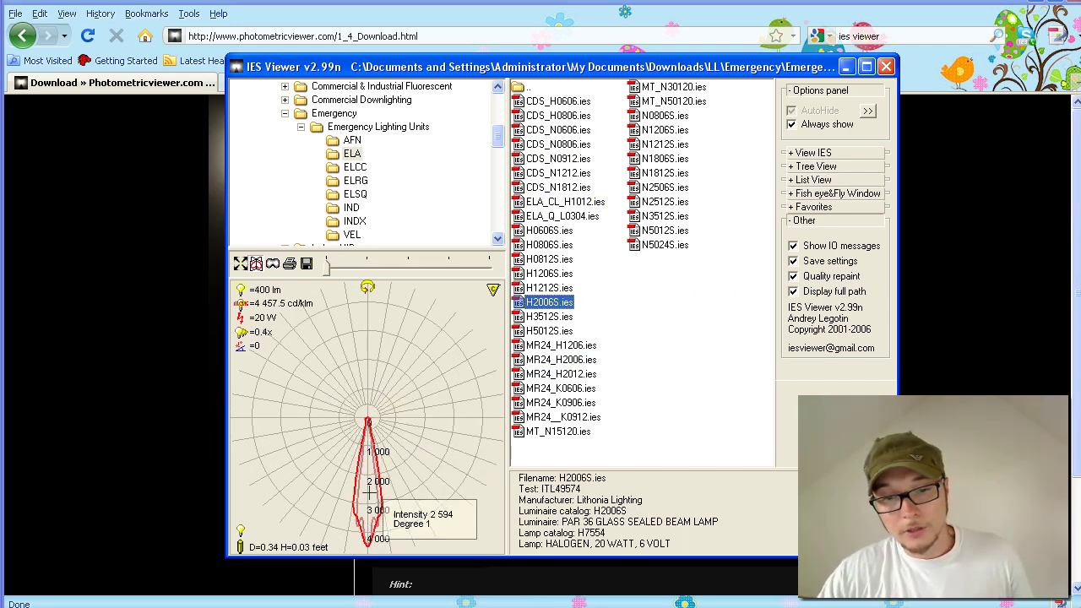
Step: Show a rendered preview of the MR24_K0606.ies profile and arrange the windows side by side
left_click(561, 388)
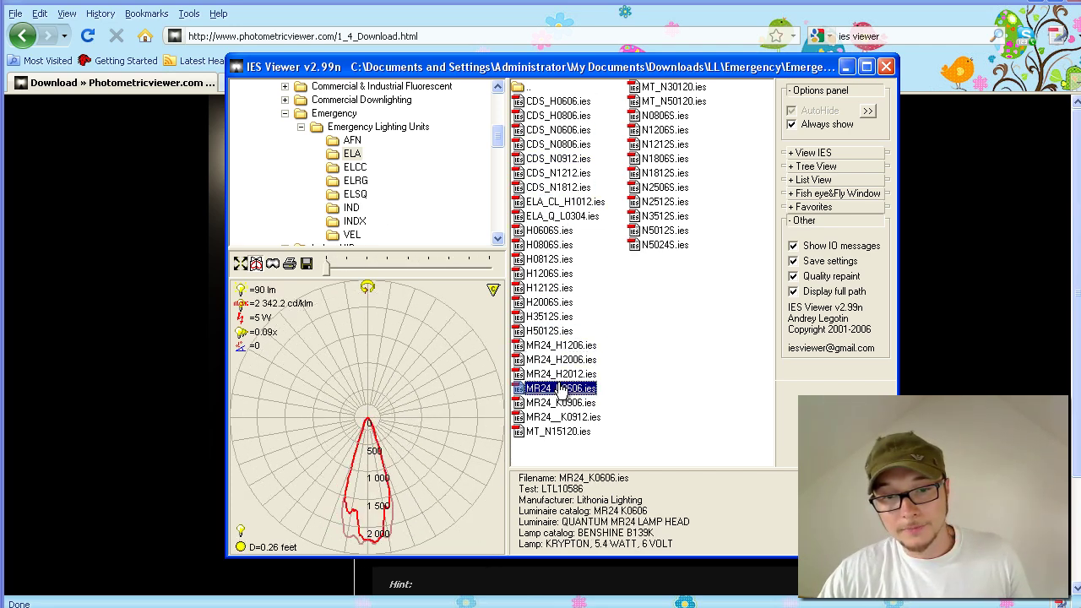
left_click(275, 267)
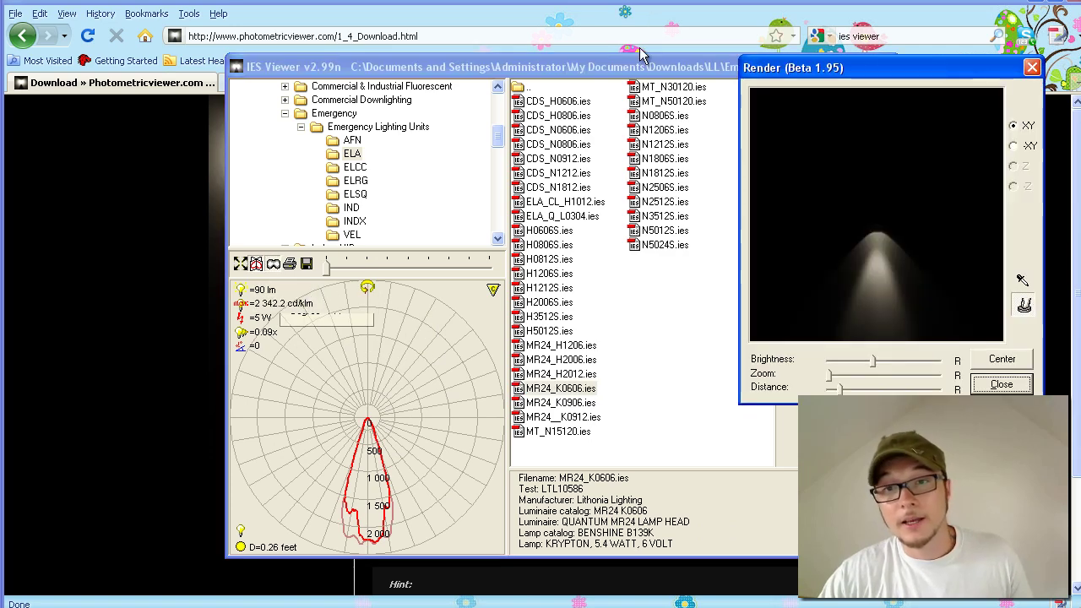
left_click_drag(622, 70, 508, 73)
left_click_drag(828, 73, 832, 72)
left_click(435, 334)
Step: Compare H1206S.ies and other profiles, adjusting brightness, distance and zoom, ending on N3512S.ies
left_click(435, 277)
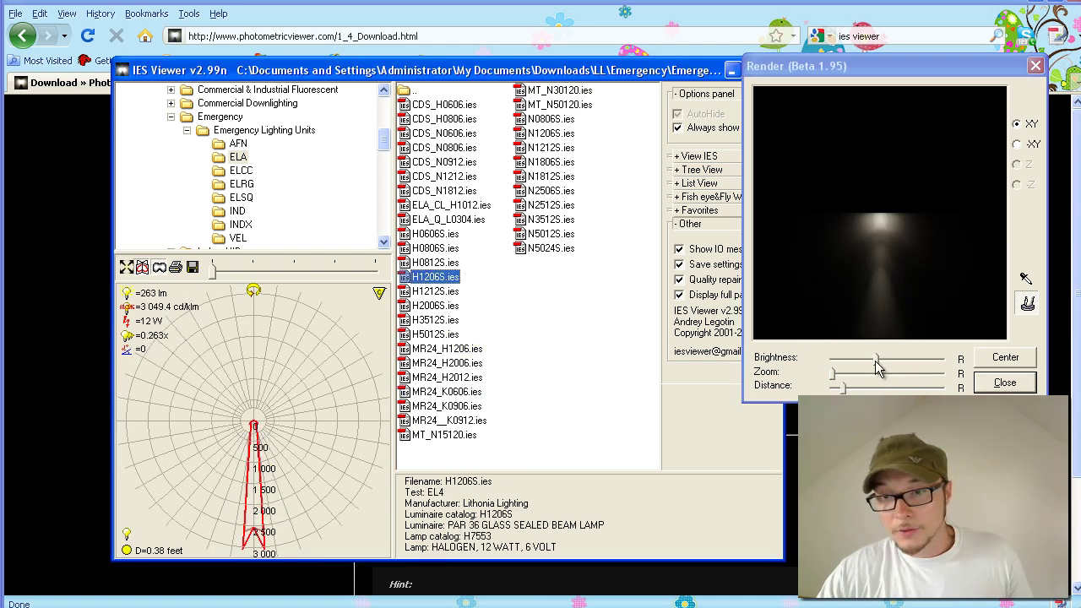
left_click_drag(876, 365, 889, 366)
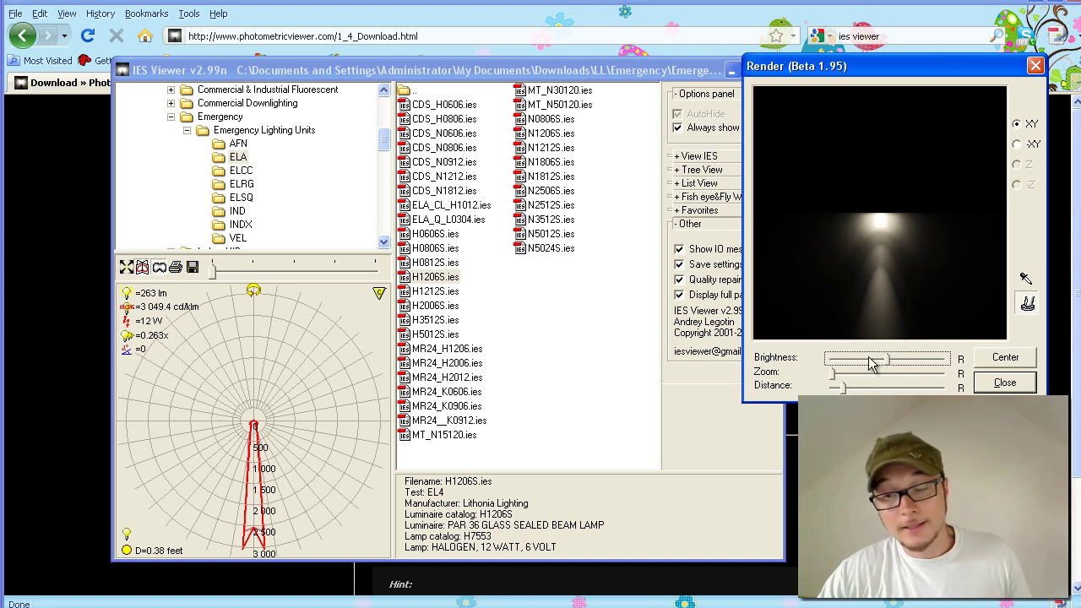
left_click_drag(845, 389, 838, 388)
left_click_drag(549, 247, 569, 205)
key("Down")
mouse_move(834, 374)
left_mouse_down()
mouse_move(943, 373)
mouse_move(851, 370)
left_mouse_up()
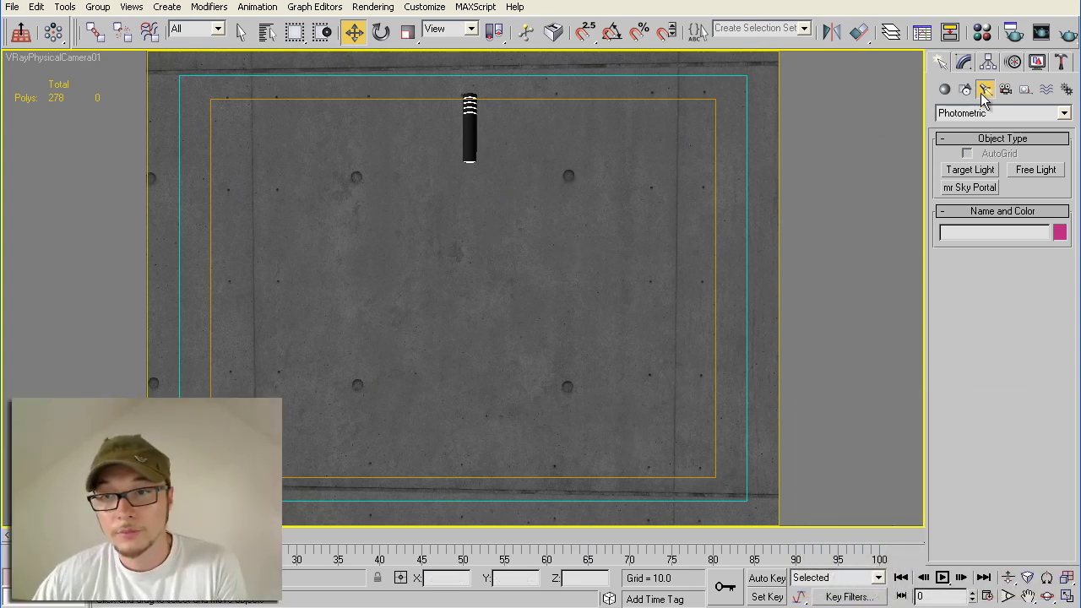
Step: Create a free photometric light, select it with the Move tool and isolate it in the Left view
left_click(1030, 171)
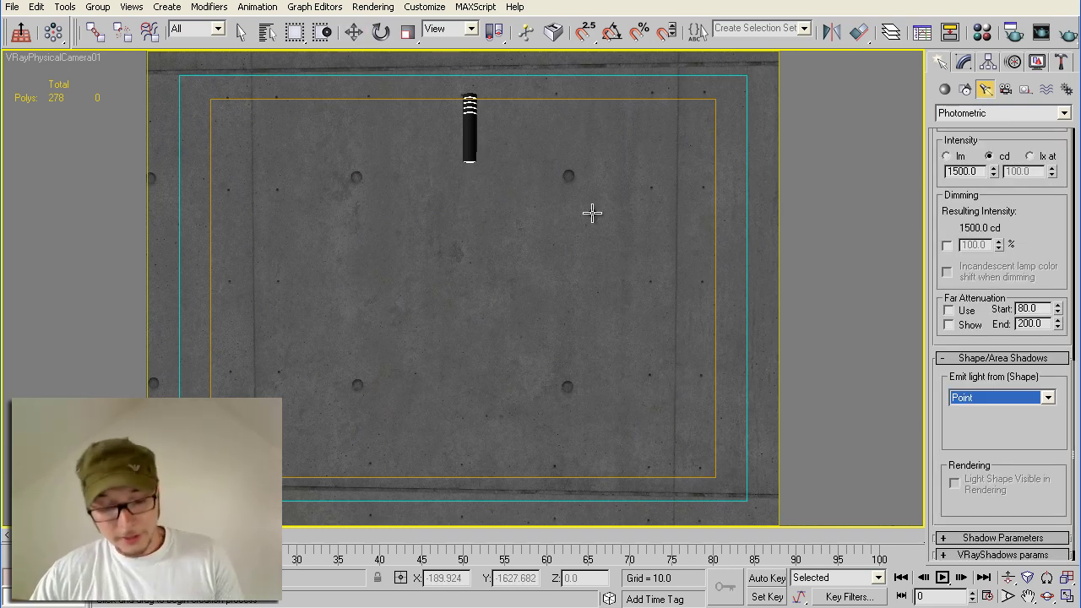
key("t")
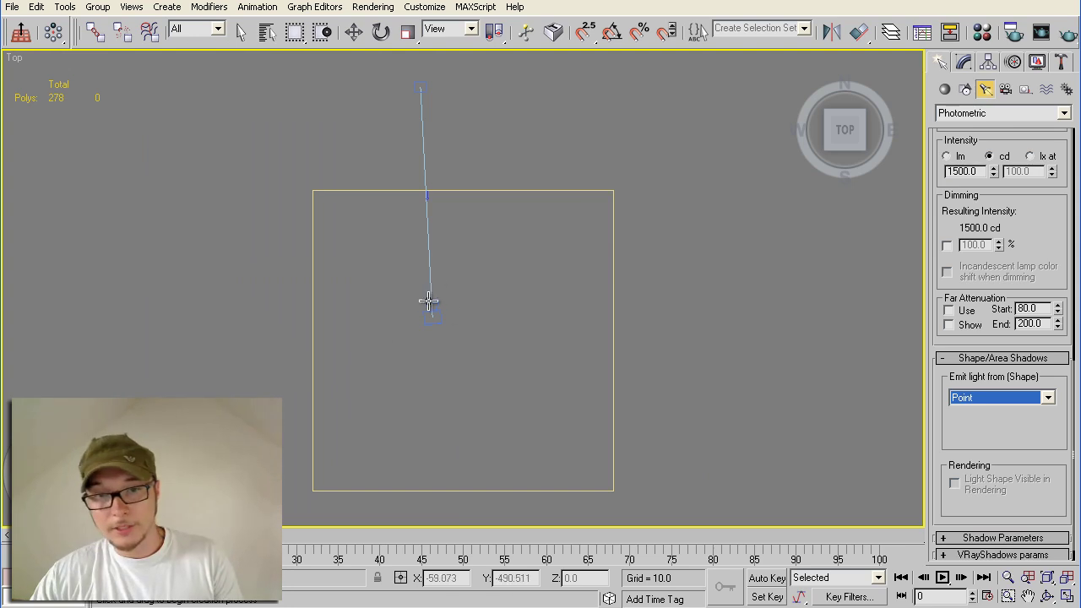
scroll(454, 293, "up", 5)
scroll(528, 304, "up", 3)
left_click(505, 313)
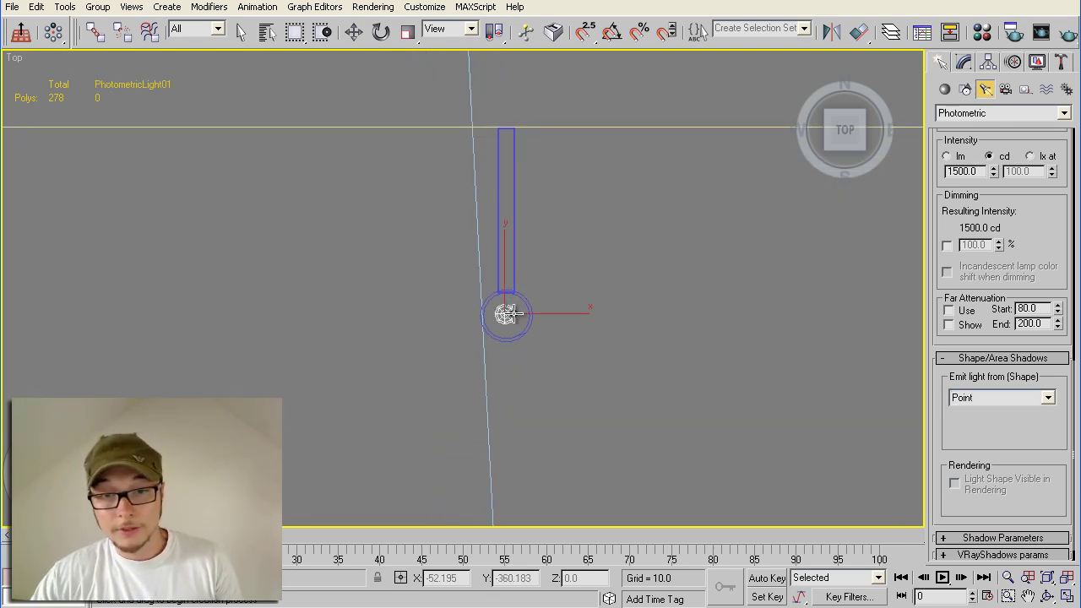
left_click(353, 31)
key("l")
middle_click_drag(547, 153, 508, 153)
key("alt+q")
Step: Raise the light up the wall to just under the lamp fixture, then view through VRayPhysicalCamera01
left_click_drag(527, 274, 526, 158)
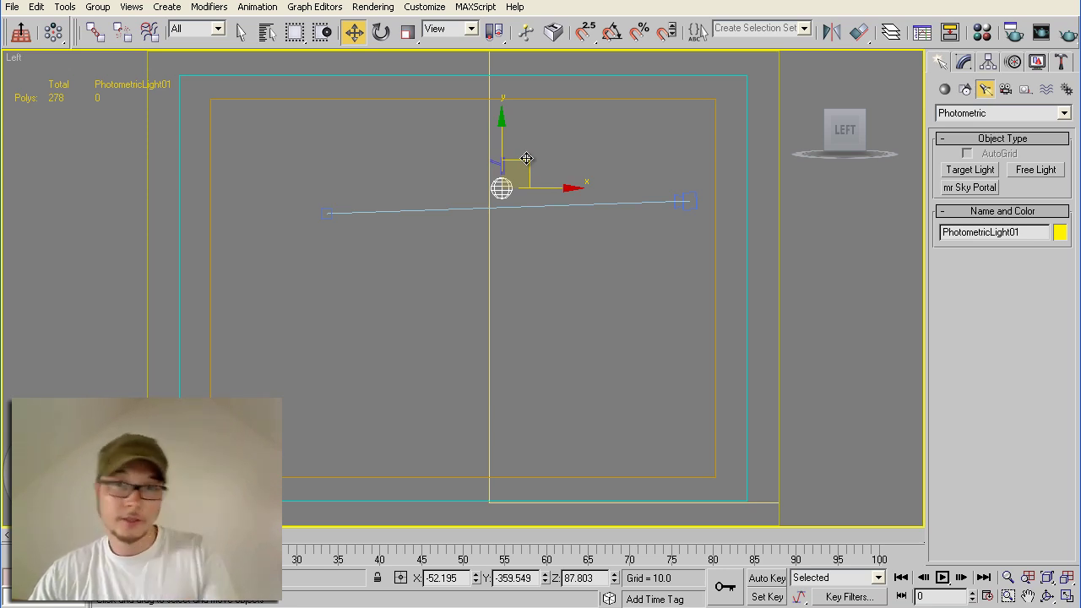
scroll(526, 158, "up", 6)
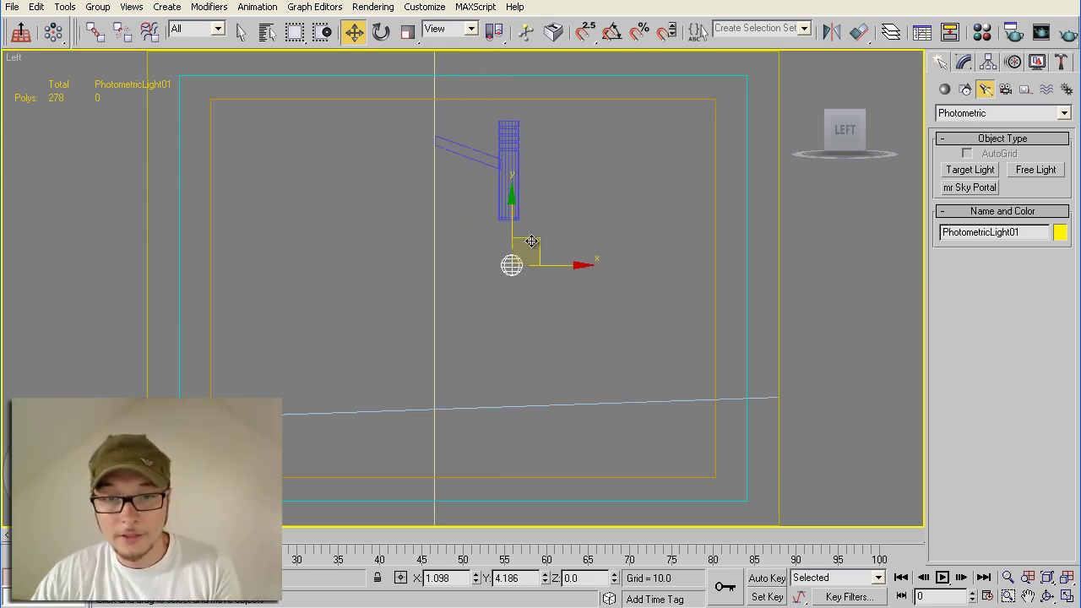
left_click_drag(531, 240, 534, 222)
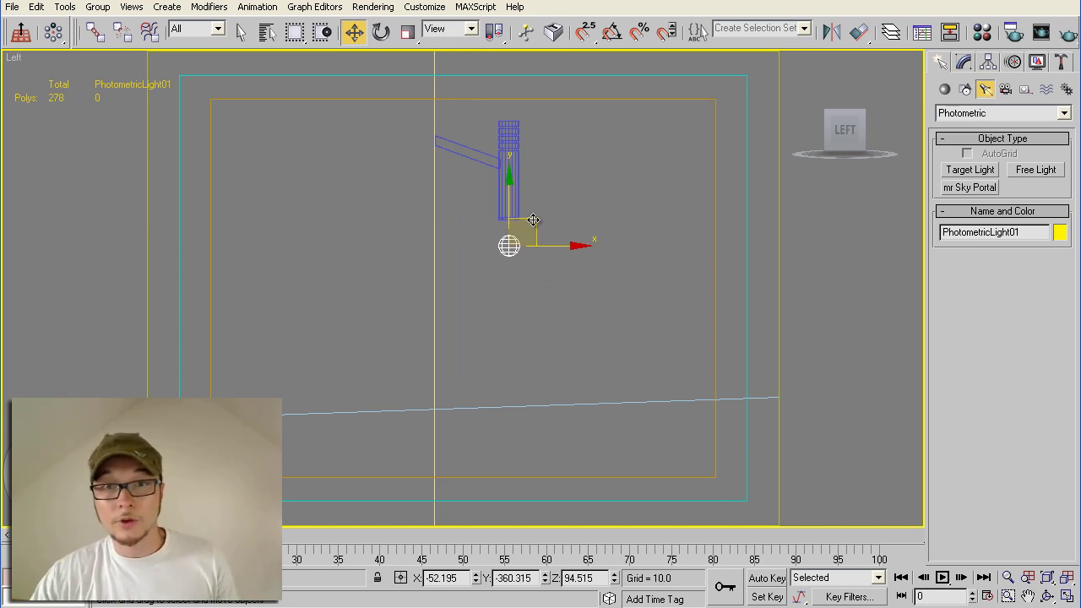
scroll(582, 238, "up", 4)
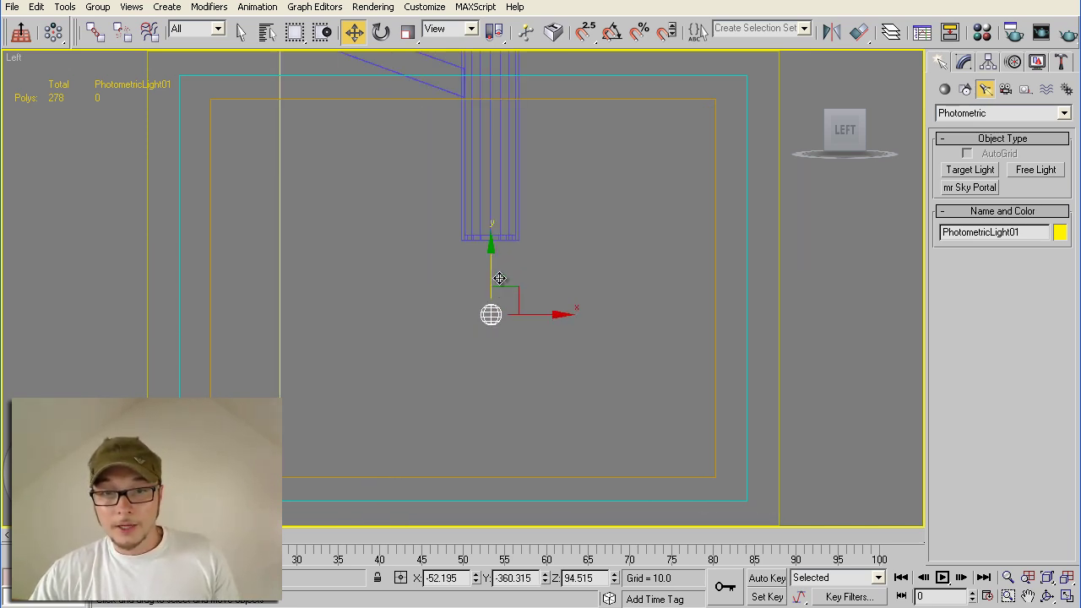
key("t")
scroll(519, 271, "up", 5)
key("l")
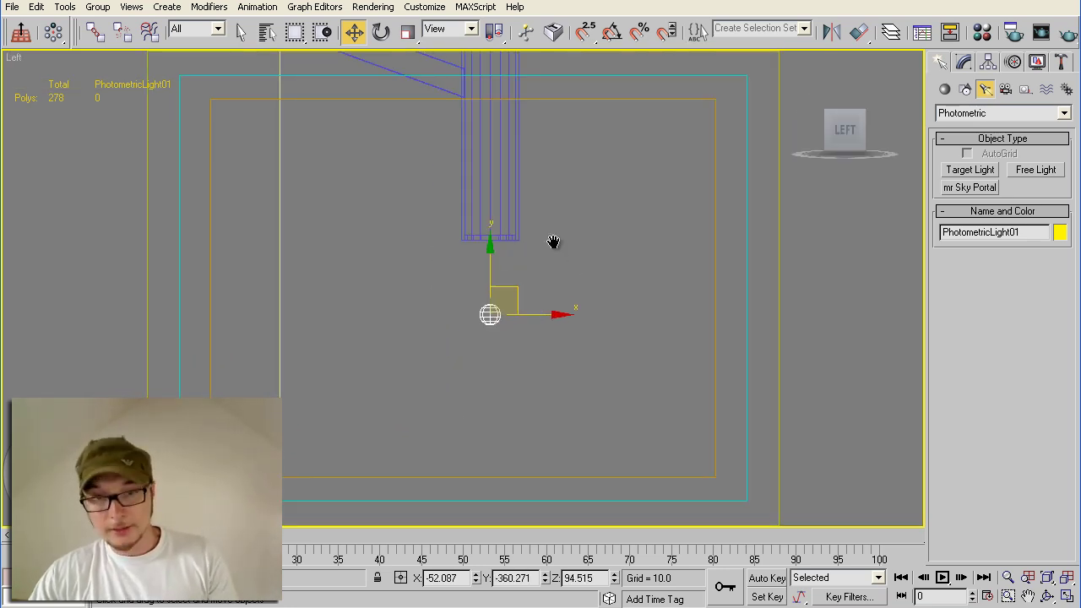
left_click_drag(514, 287, 504, 245)
scroll(487, 229, "down", 3)
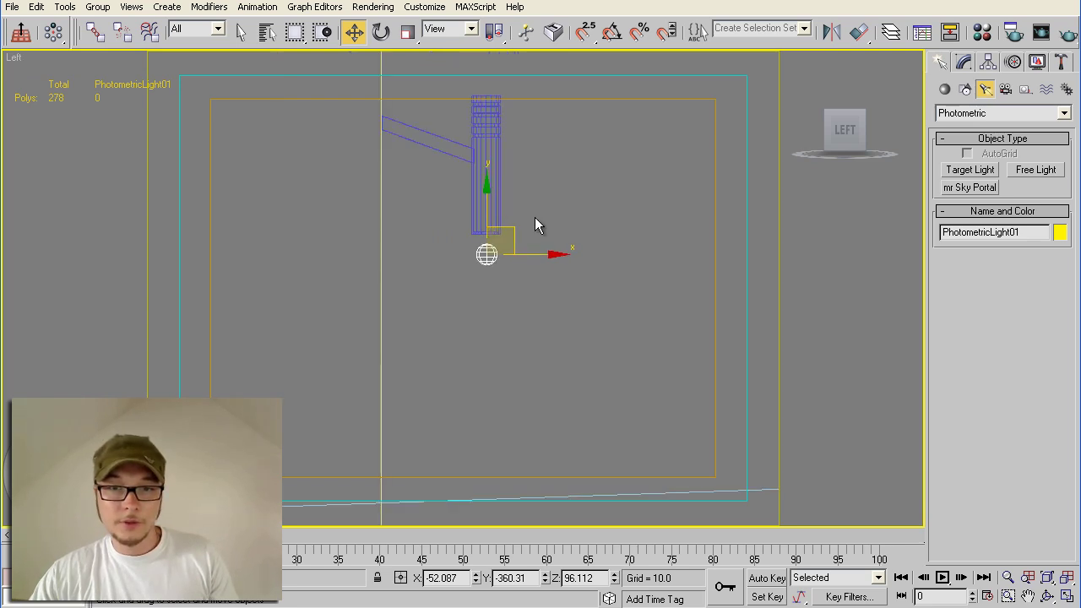
key("c")
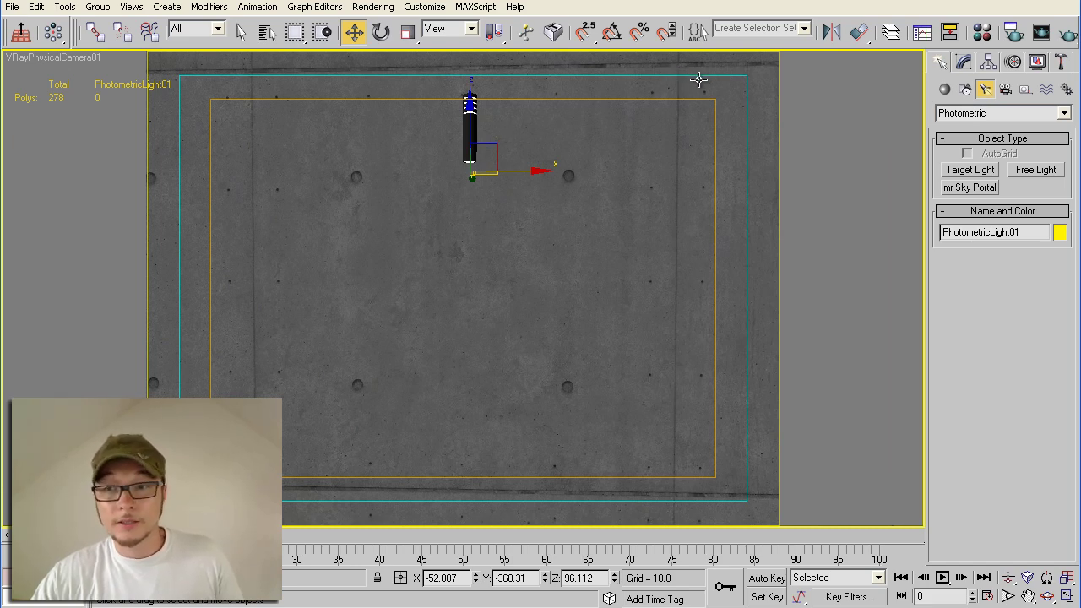
Step: Bring up the light's Modify parameters and review the Templates list without choosing one
left_click(965, 64)
scroll(1039, 385, "up", 6)
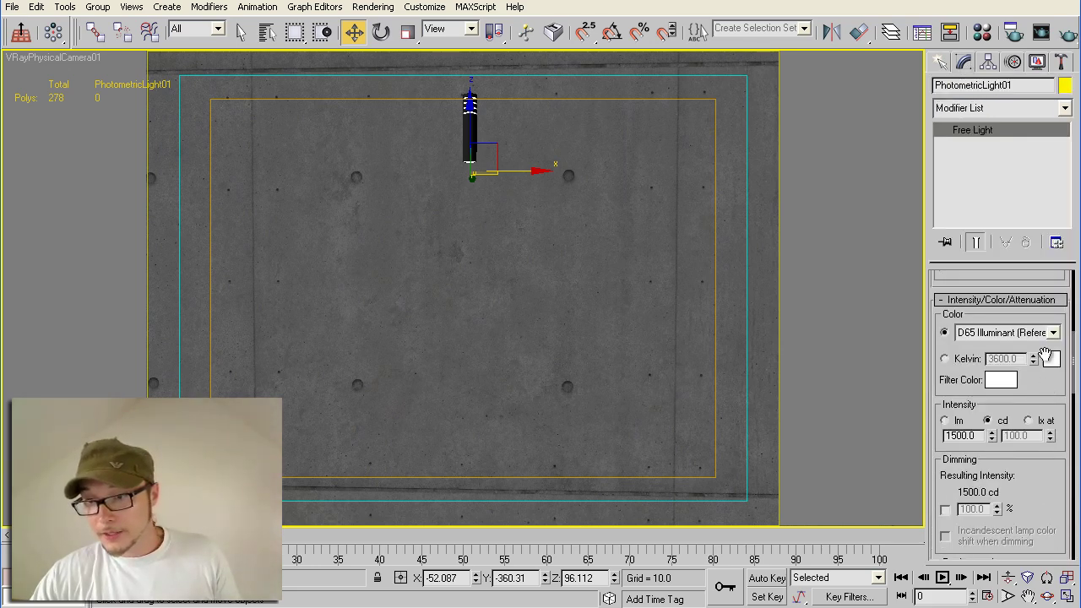
left_click_drag(1070, 382, 1061, 273)
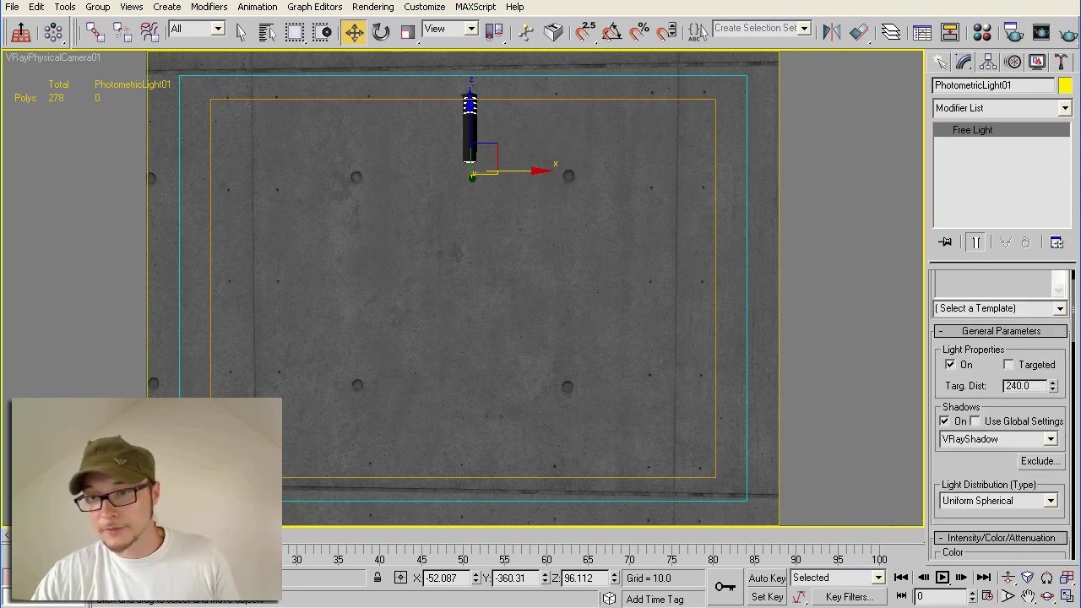
scroll(1076, 331, "up", 2)
left_click(1060, 355)
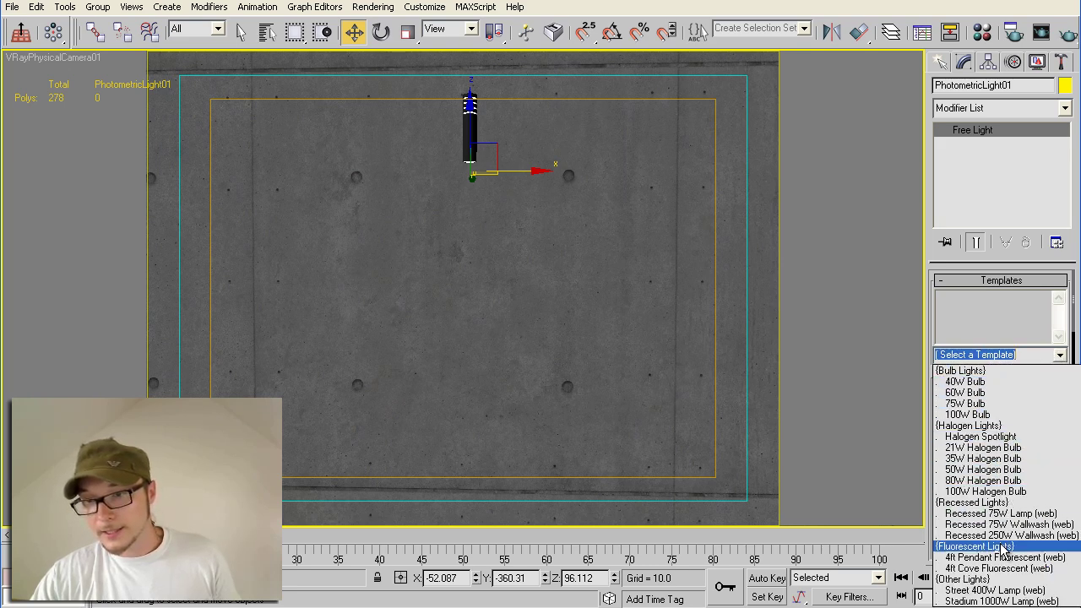
left_click(1076, 327)
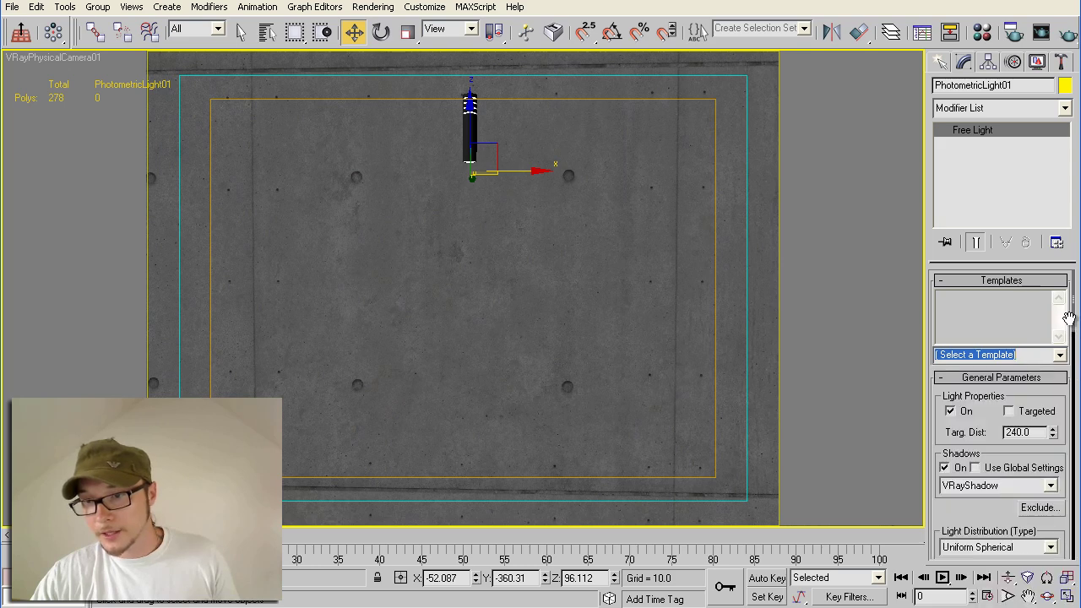
left_click(1068, 317)
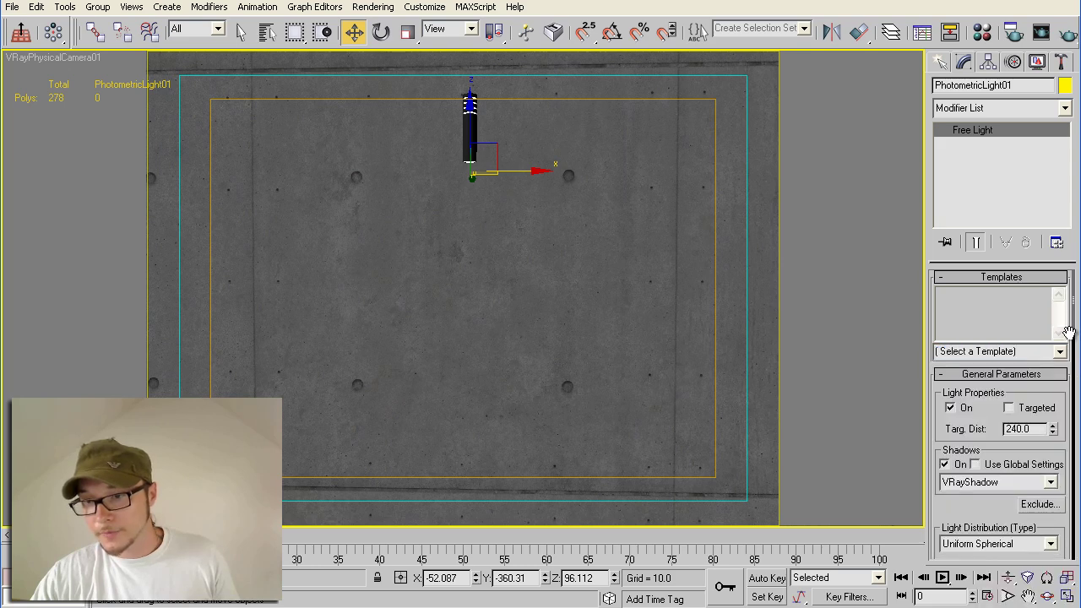
Step: Keep VRayShadow as the shadow type and open the Light Distribution (Type) list
scroll(979, 420, "down", 2)
left_click(996, 412)
left_click(999, 476)
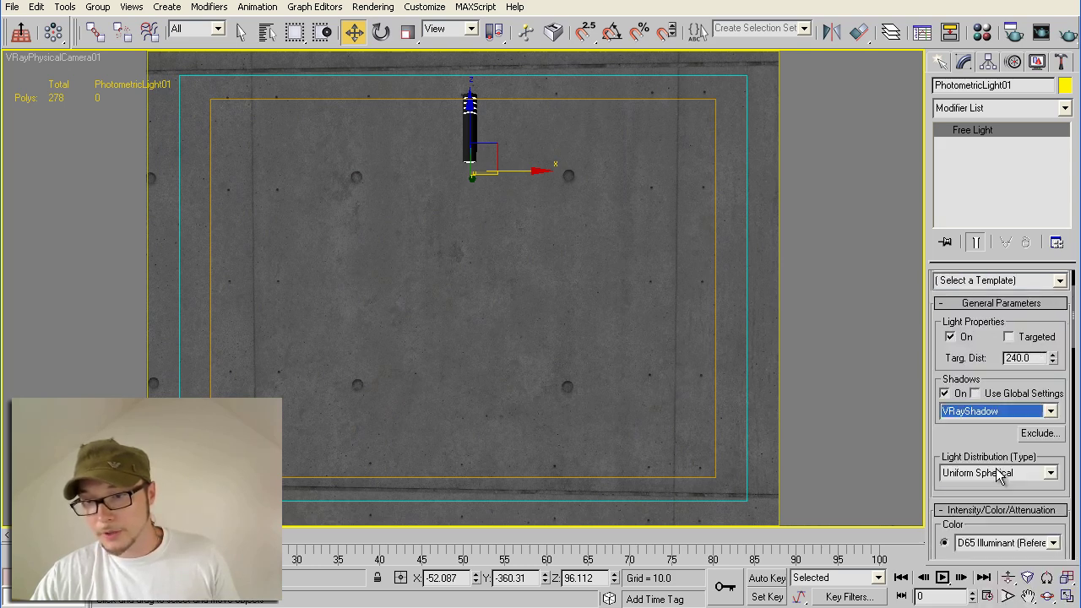
scroll(997, 473, "down", 3)
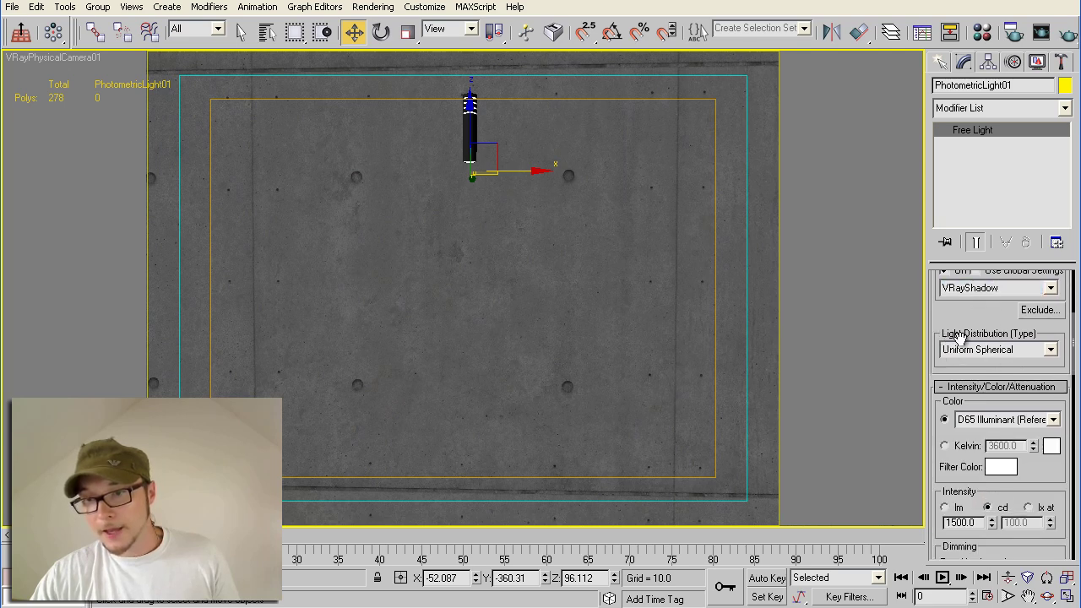
left_click(1030, 350)
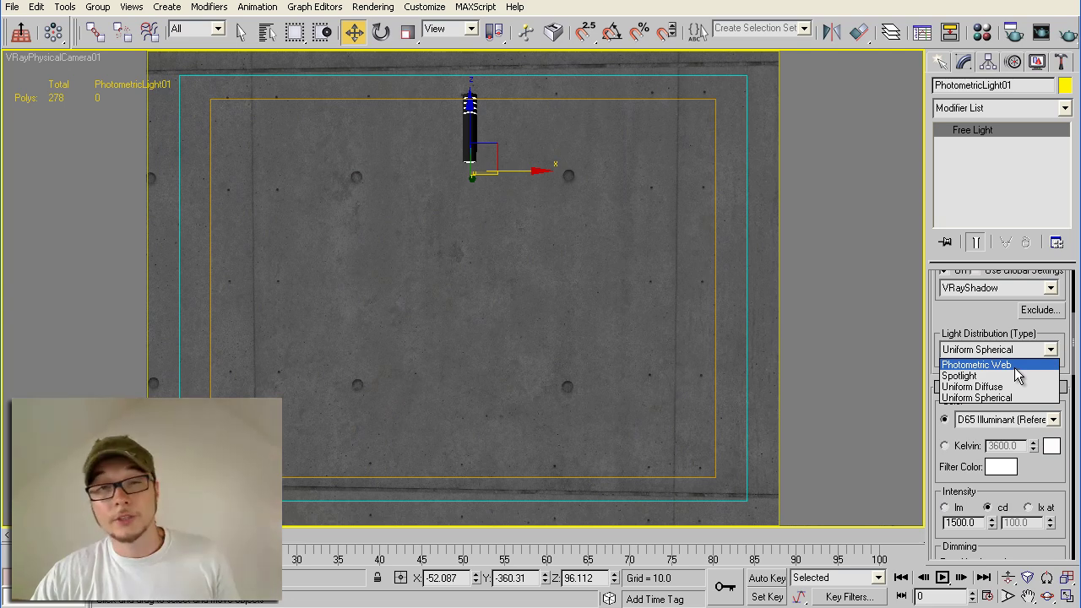
Step: Set the distribution to Photometric Web with the 1589835-nice IES file from IES Lights in VRay
left_click(1014, 368)
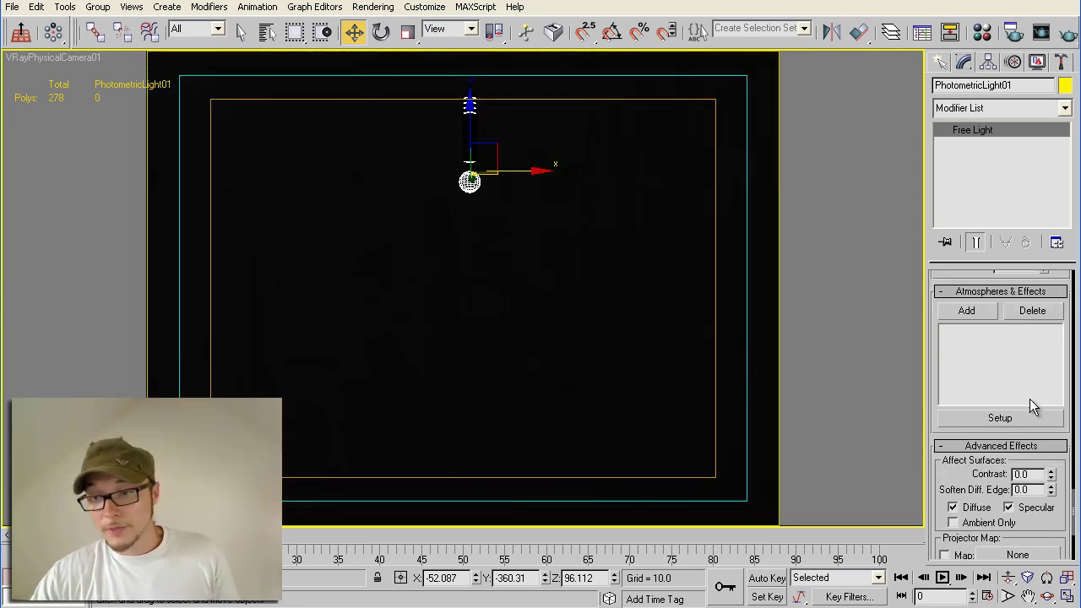
left_click_drag(1077, 483, 1050, 335)
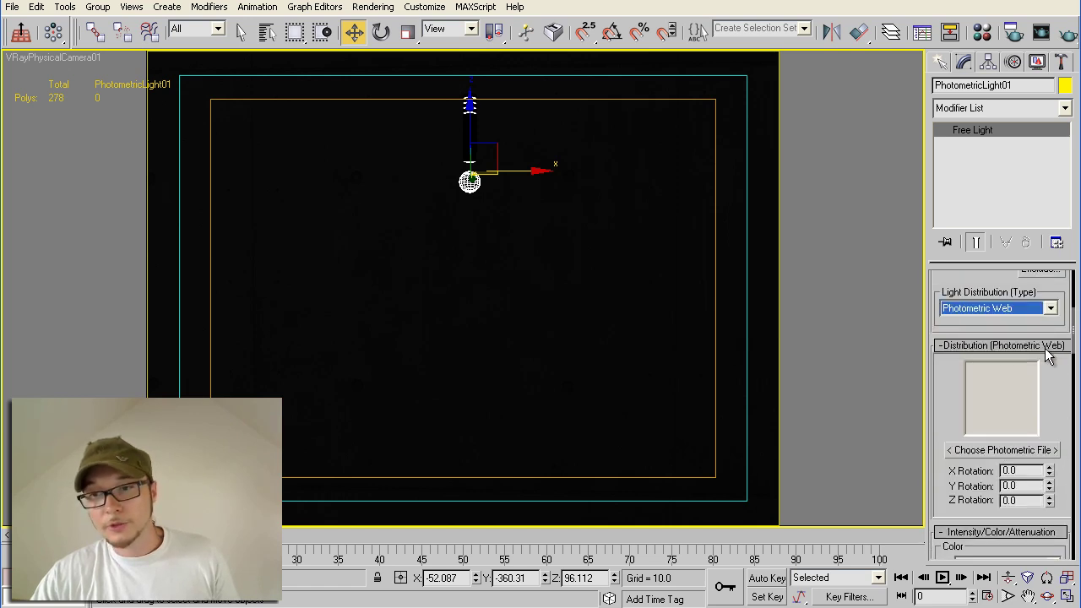
left_click(1002, 453)
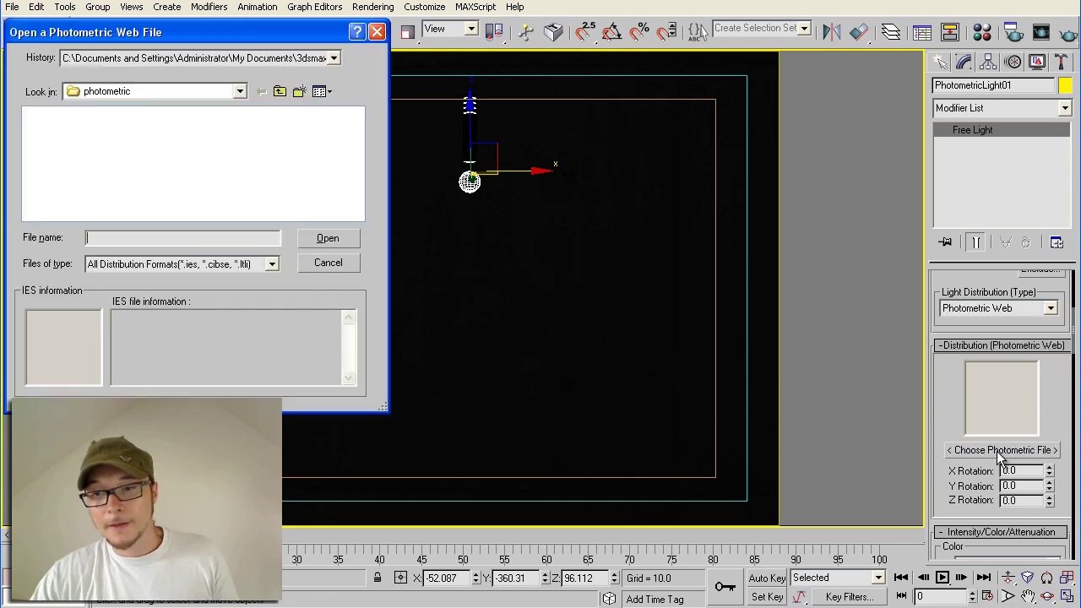
left_click(239, 92)
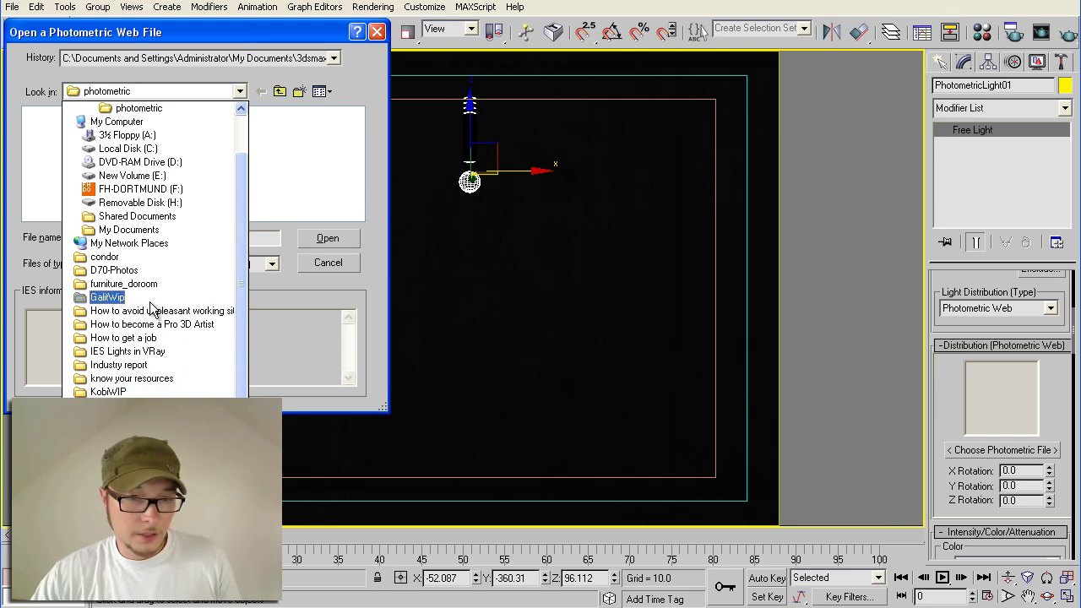
left_click(145, 351)
double_click(59, 116)
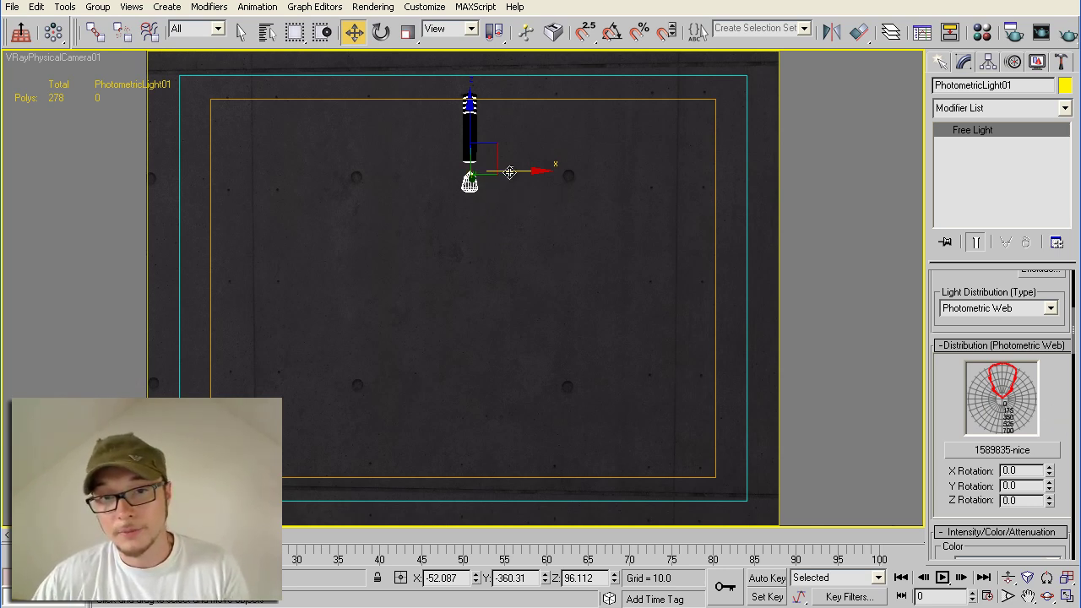
scroll(989, 343, "up", 6)
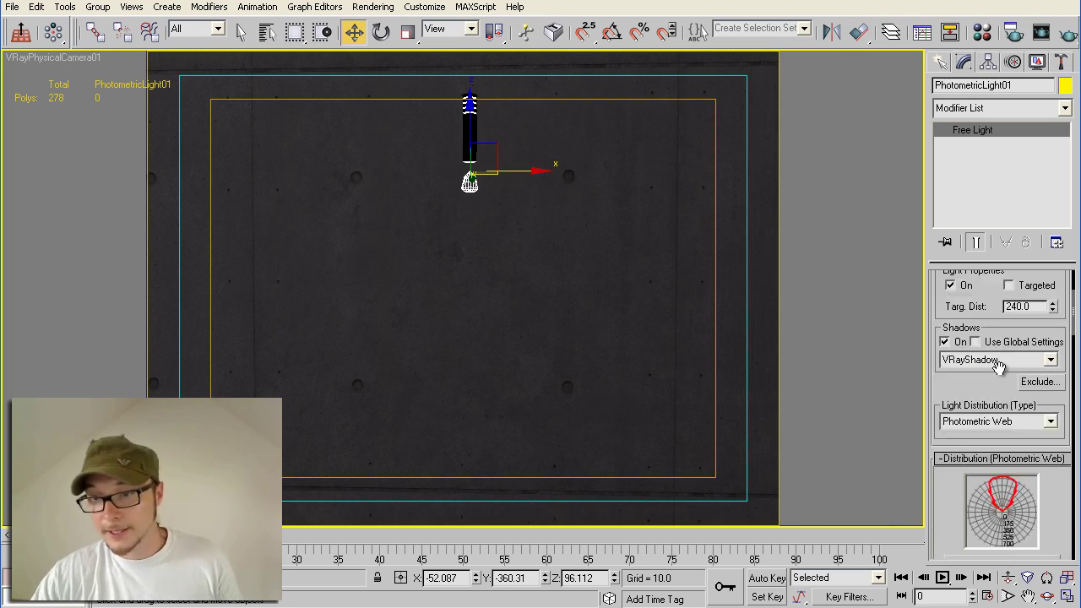
scroll(983, 458, "down", 6)
scroll(977, 278, "down", 5)
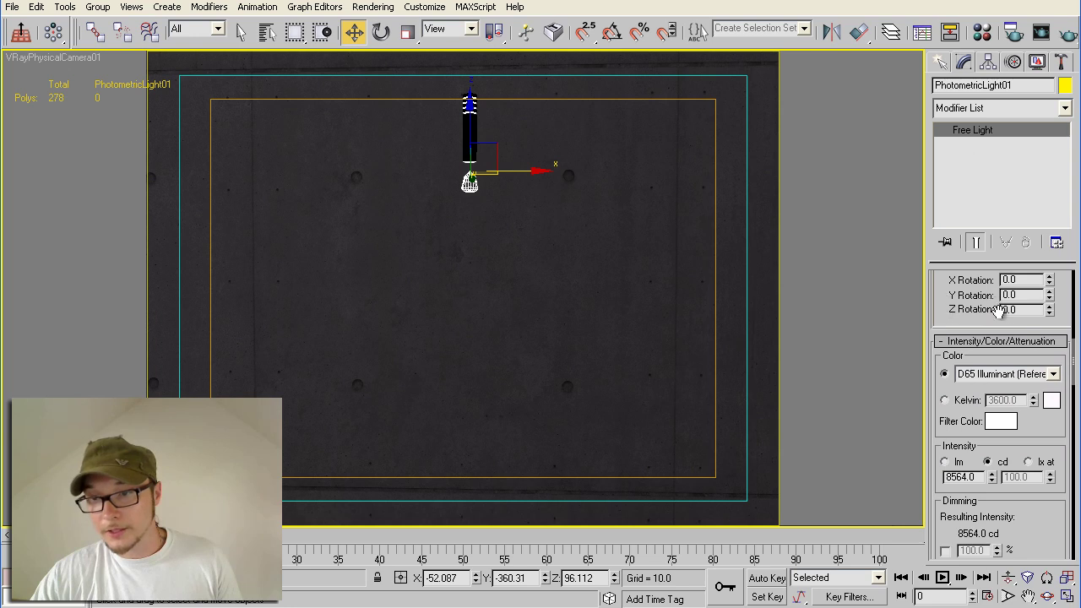
left_click(1020, 378)
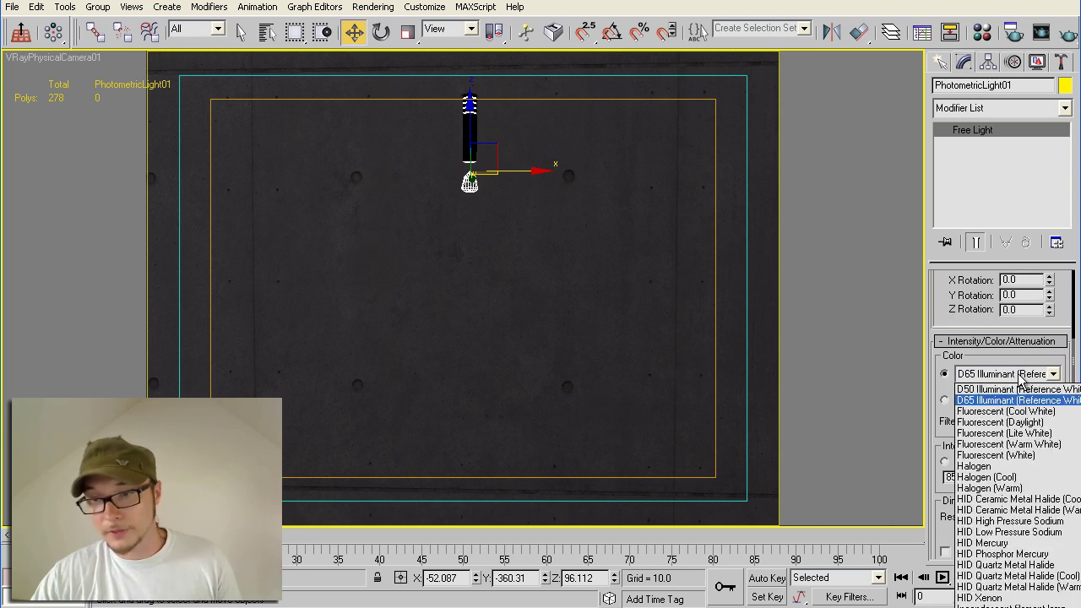
left_click(1021, 382)
left_click_drag(975, 417, 975, 277)
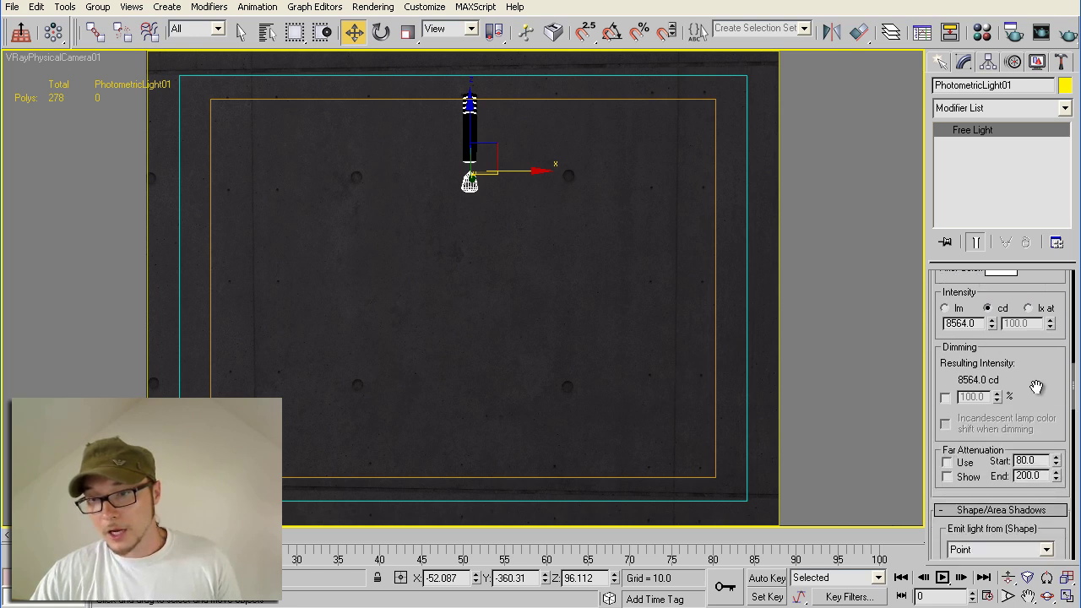
left_click_drag(1037, 387, 950, 372)
left_click(946, 372)
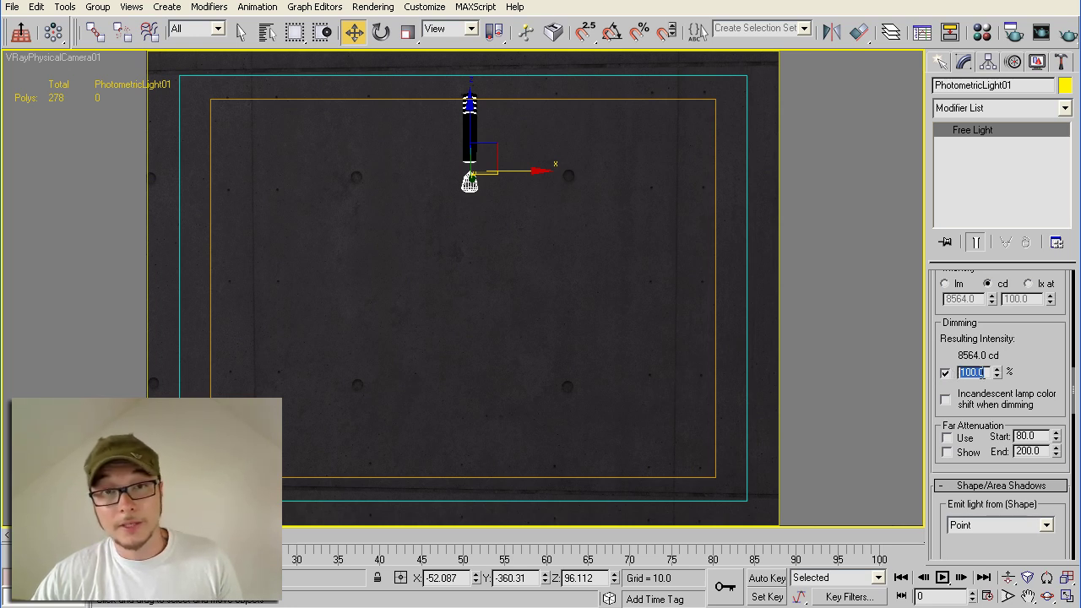
left_click(945, 373)
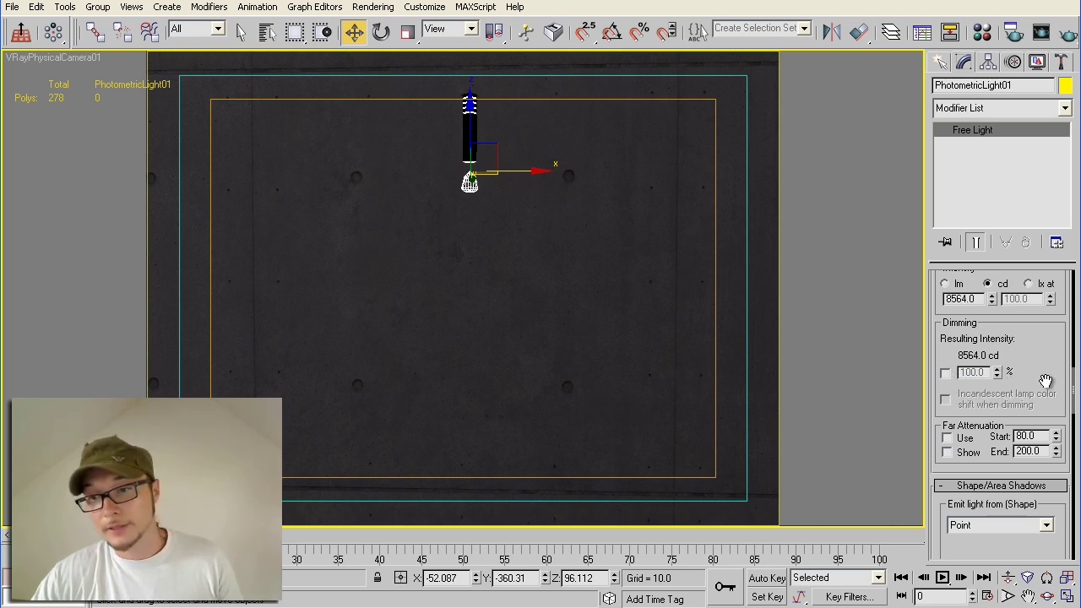
left_click_drag(1045, 380, 1034, 258)
left_click_drag(984, 459, 985, 357)
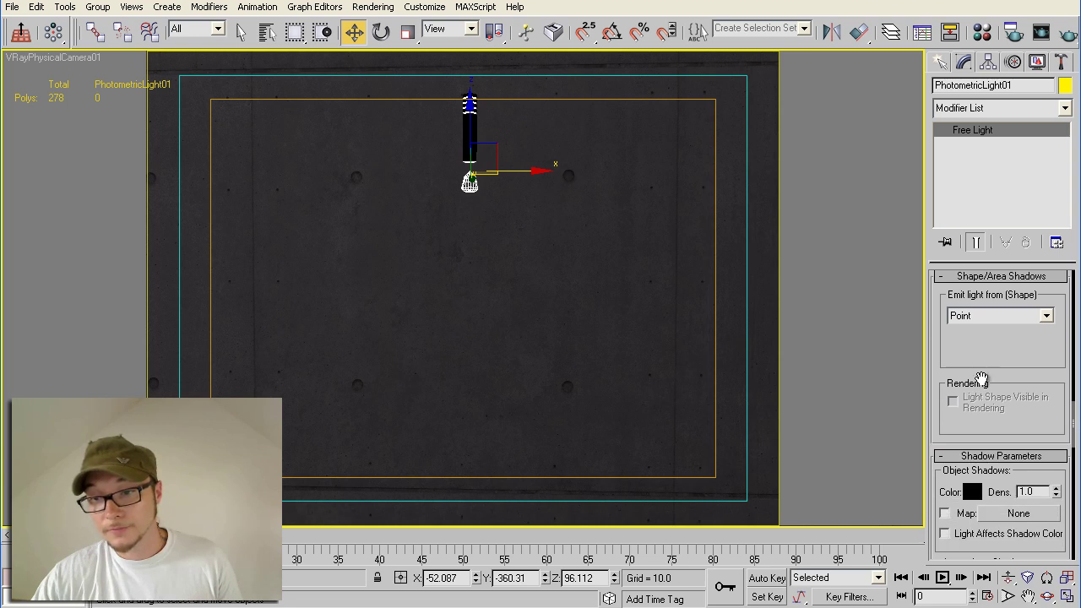
scroll(979, 473, "up", 5)
Step: Set the light's filter colour to pale green (173, 255, 141) in the colour picker
left_click(1001, 342)
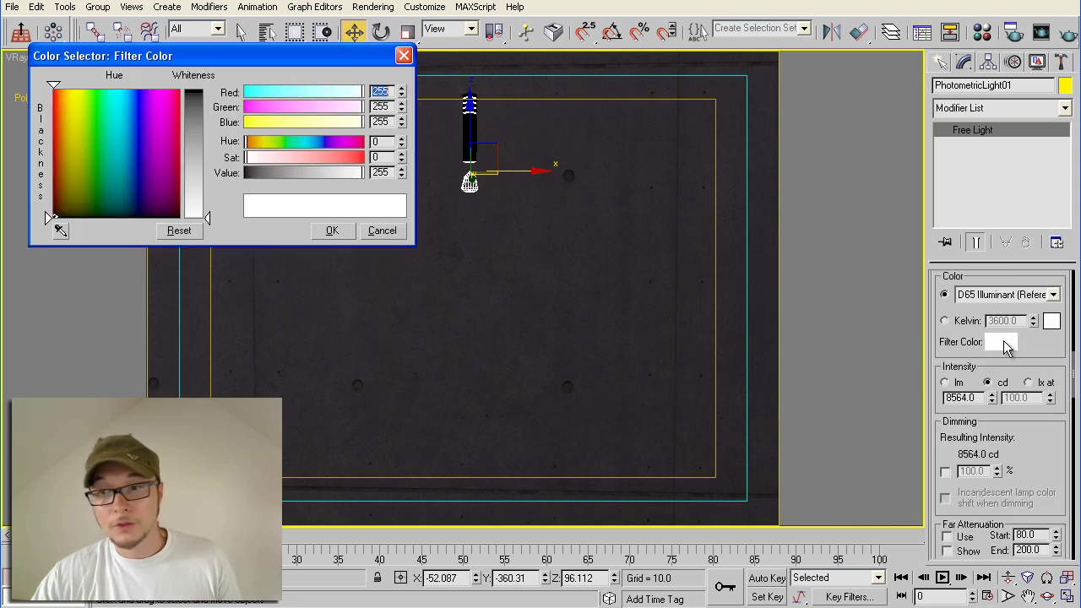
left_click(89, 89)
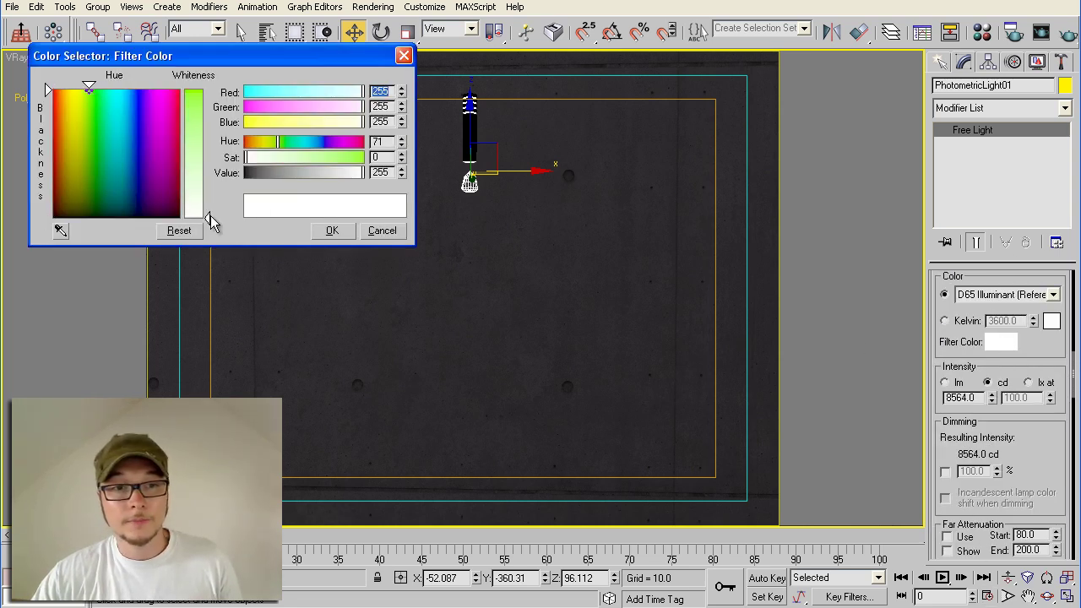
mouse_move(210, 222)
left_mouse_down()
mouse_move(206, 156)
mouse_move(234, 157)
left_mouse_up()
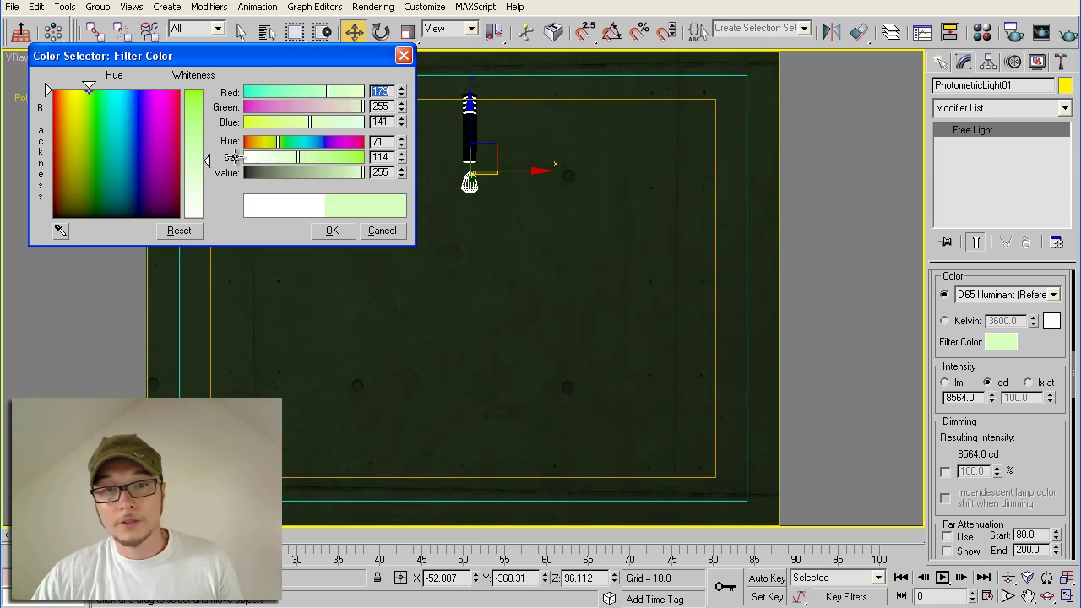
left_click(335, 233)
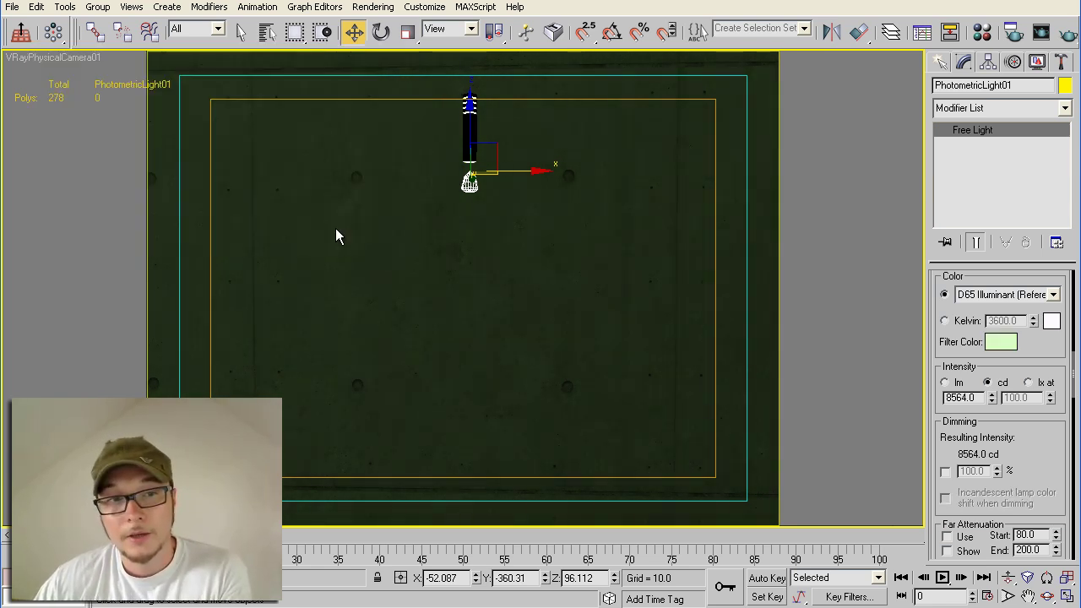
Step: Render the camera view in V-Ray at 640 x 480 and move the frame buffer higher
left_click(1068, 34)
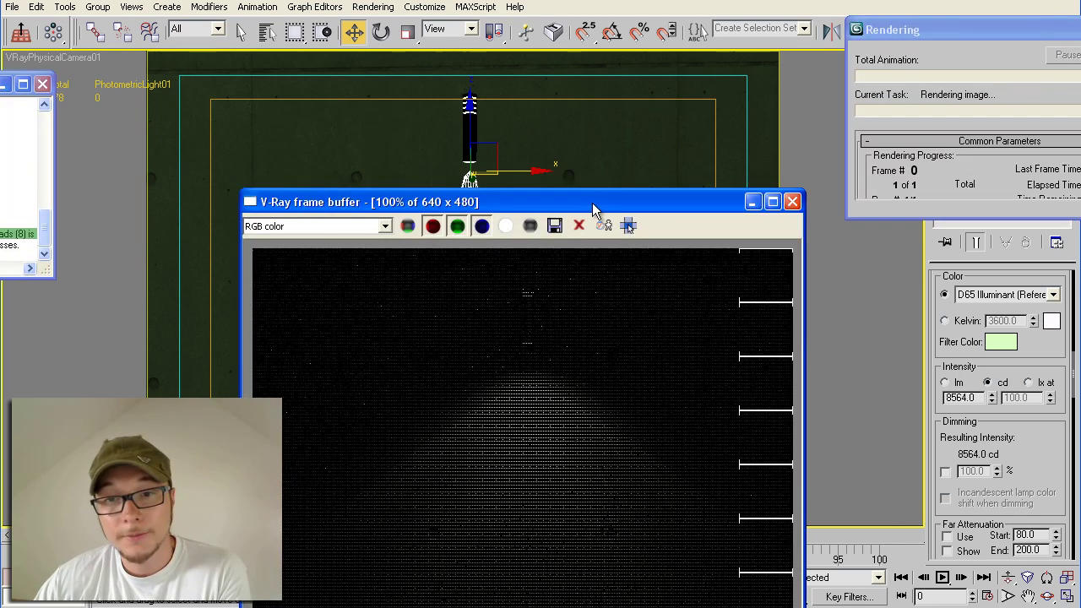
left_click_drag(592, 202, 595, 77)
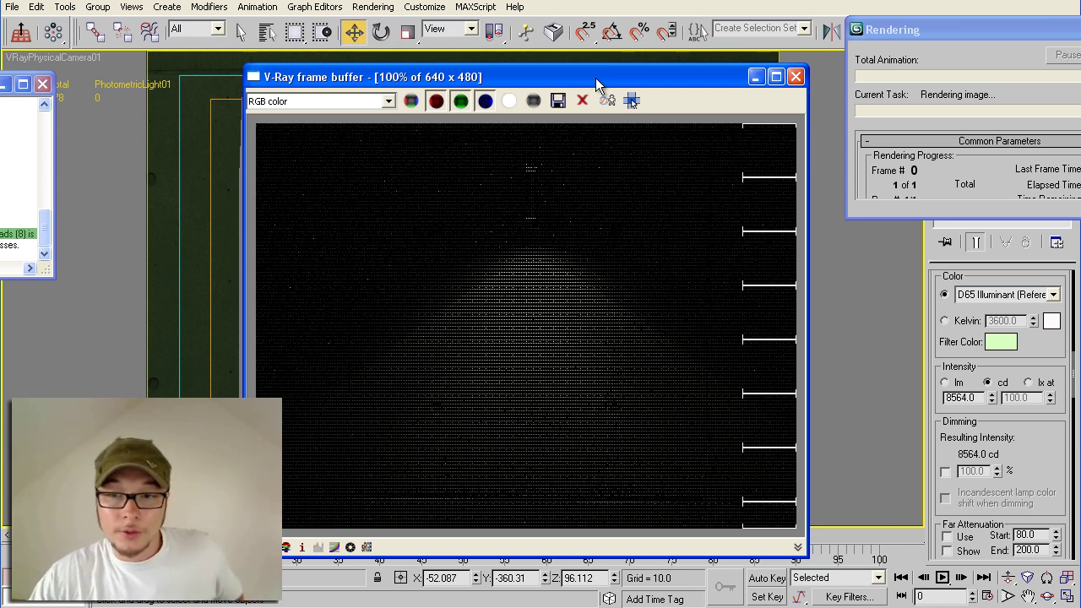